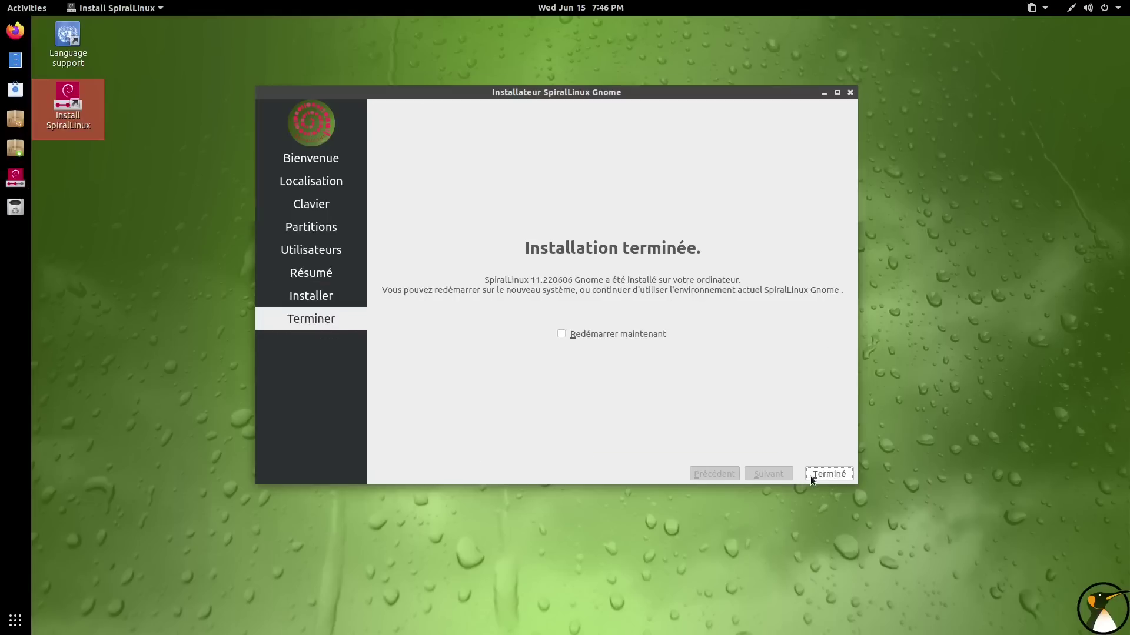
Close the finished SpiralLinux installer and restart the computer, continuing past the live-medium removal request
click(810, 475)
click(1095, 7)
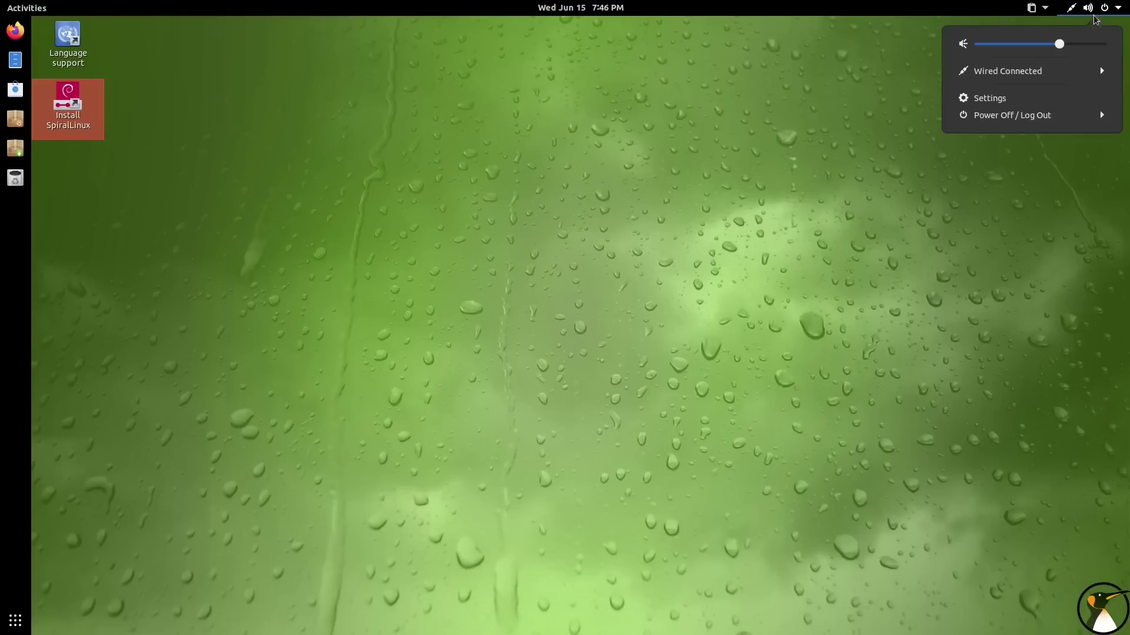
click(1049, 115)
click(994, 150)
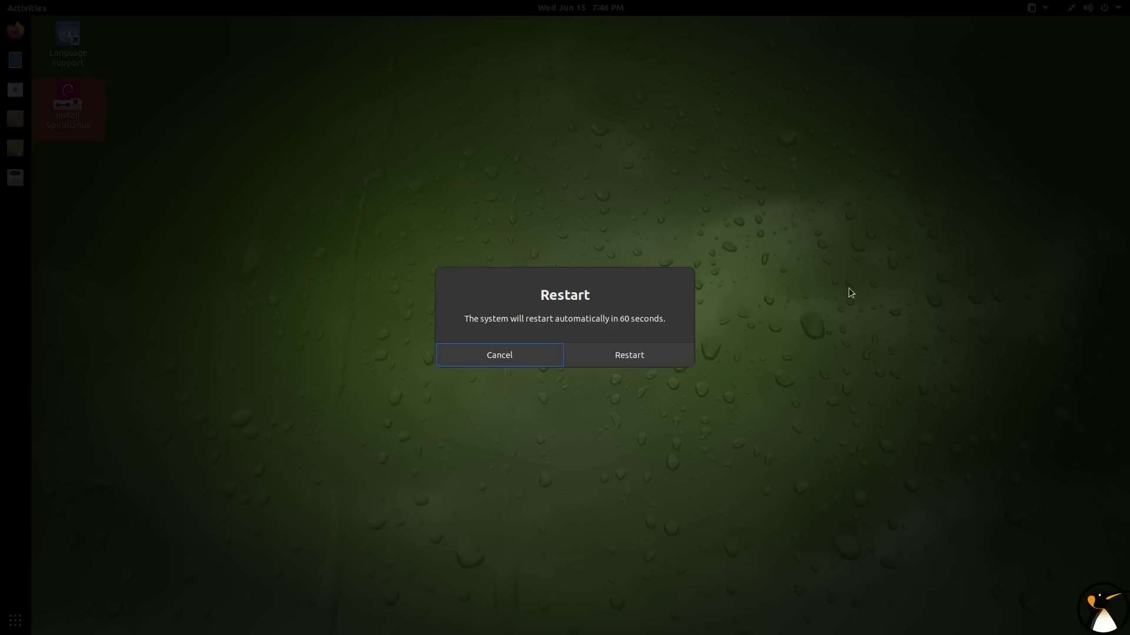
click(674, 355)
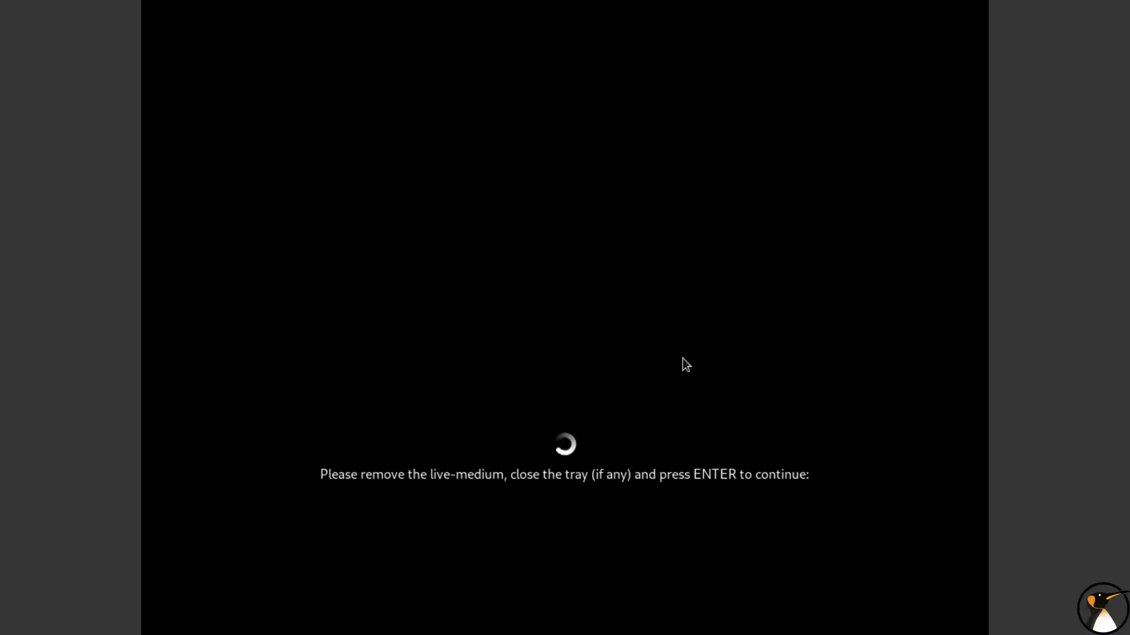
key(Return)
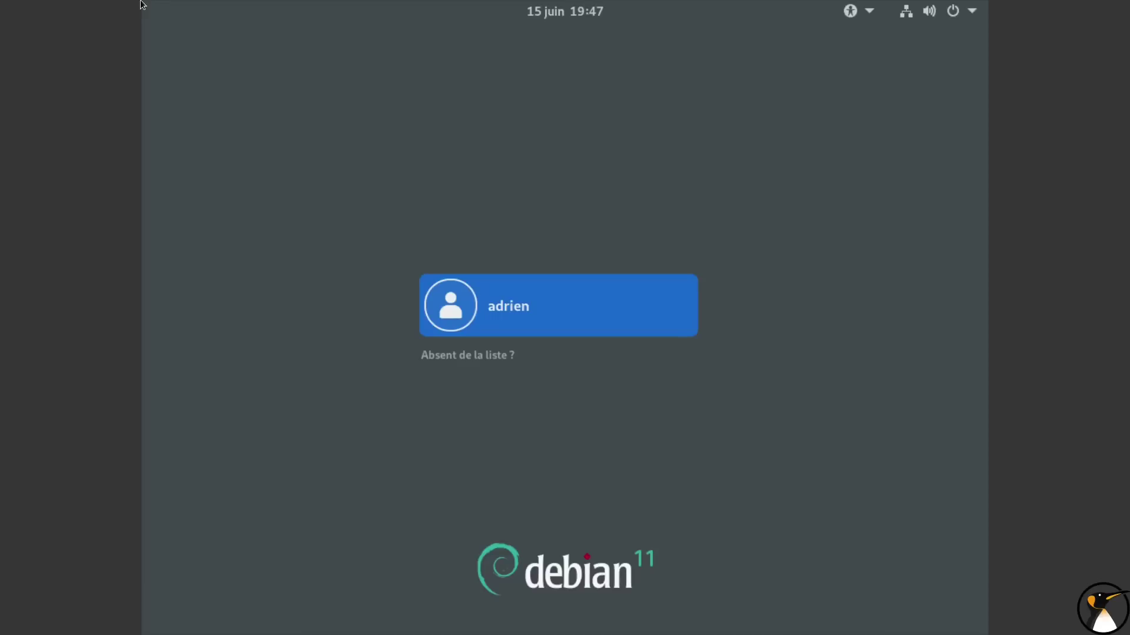
Log in to the user account with the GNOME session by entering the account password
click(516, 309)
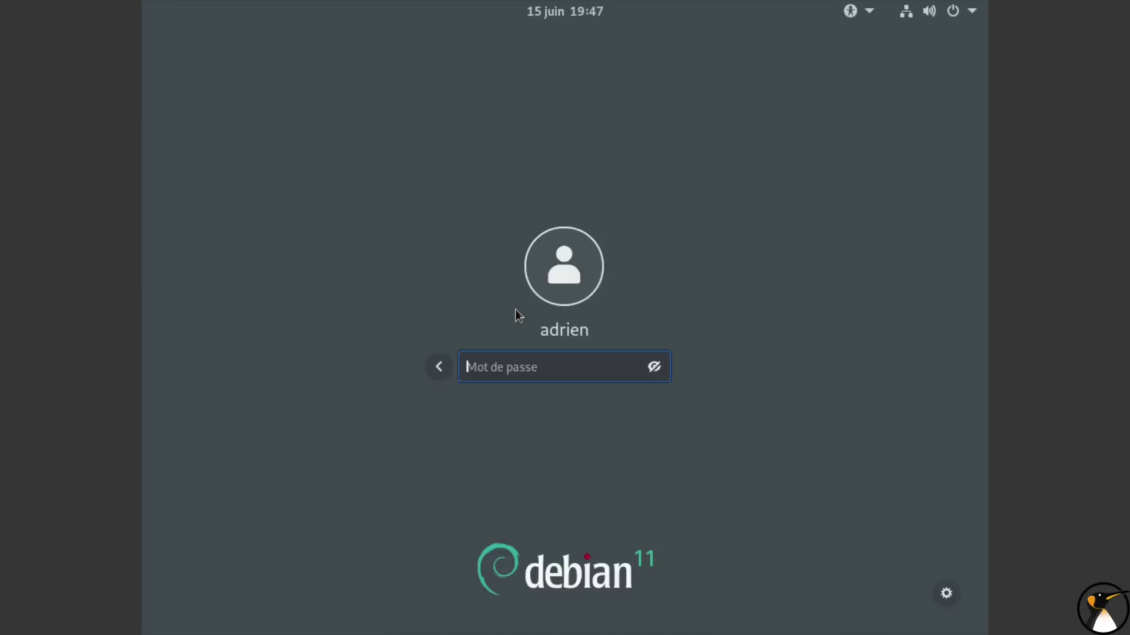
text(a)
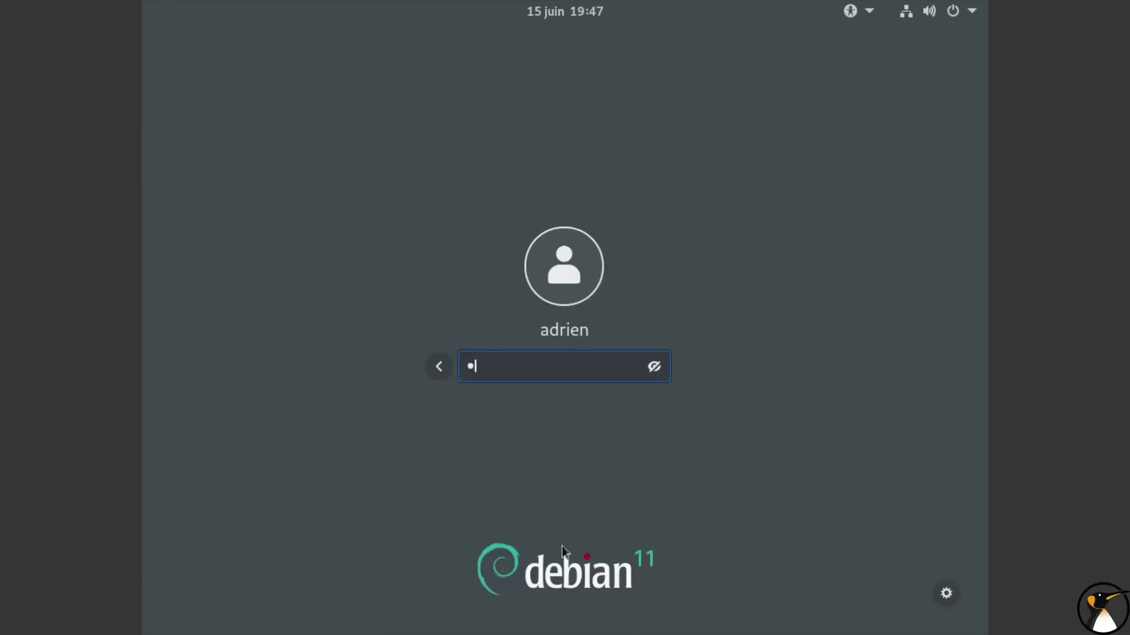
click(948, 594)
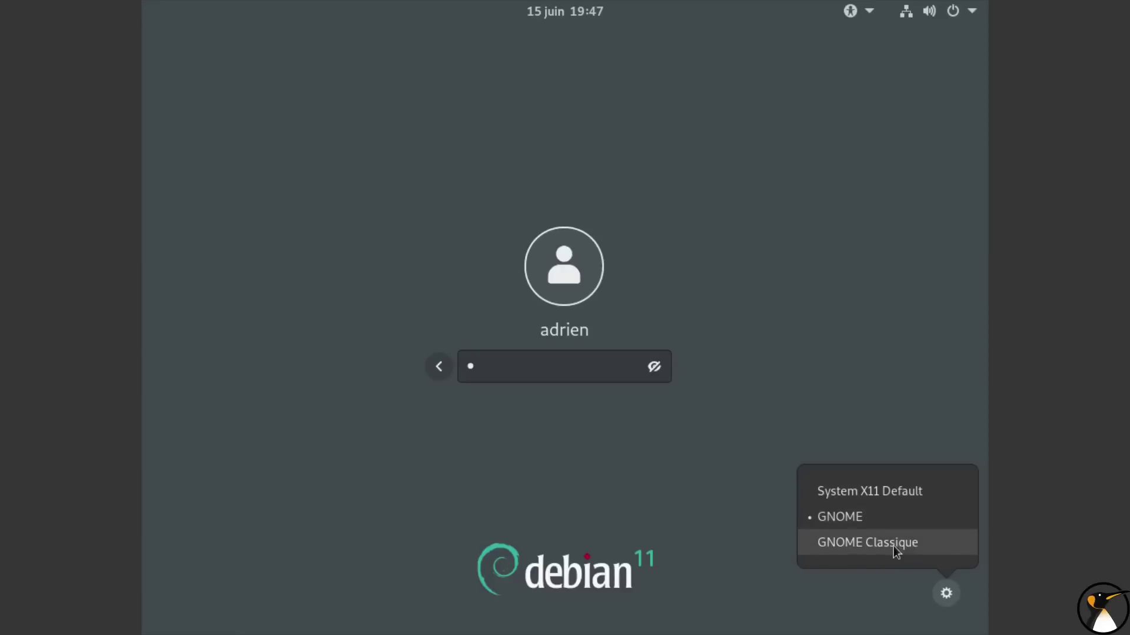
click(884, 517)
click(574, 369)
key(Return)
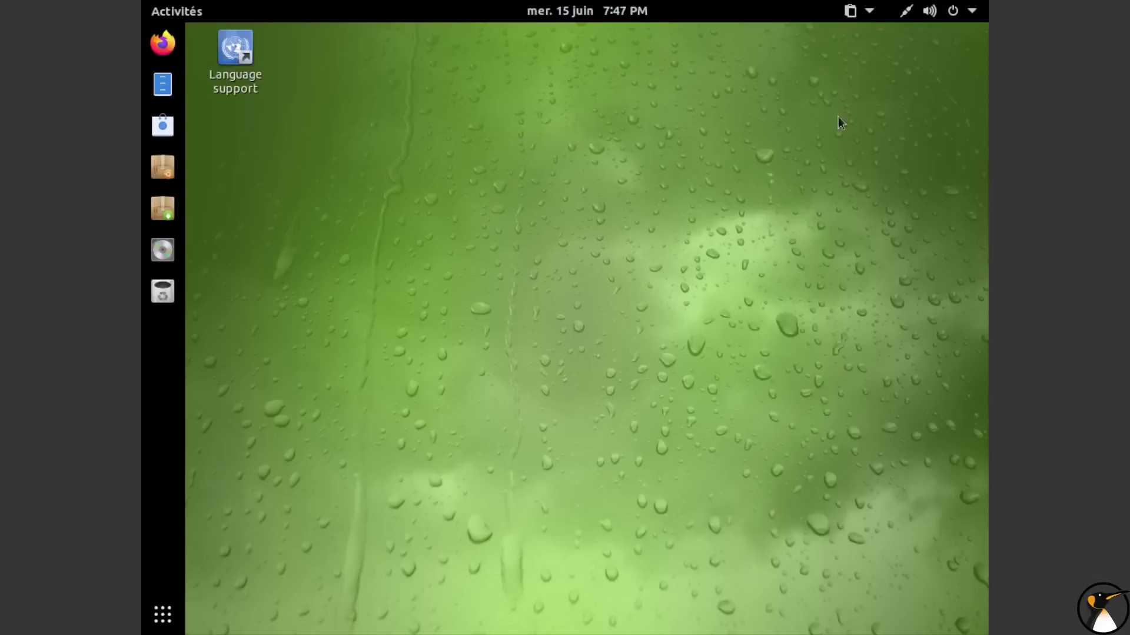
Set the display resolution to 1920 × 1080 (16:9) in the system settings and keep the changes
click(930, 12)
click(818, 136)
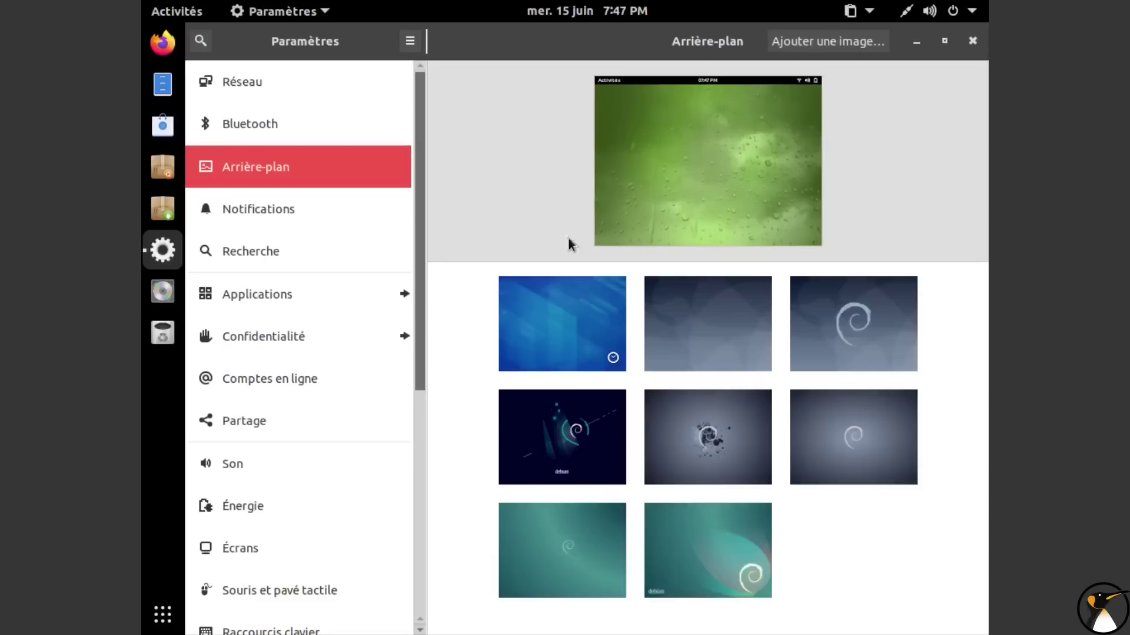
click(278, 548)
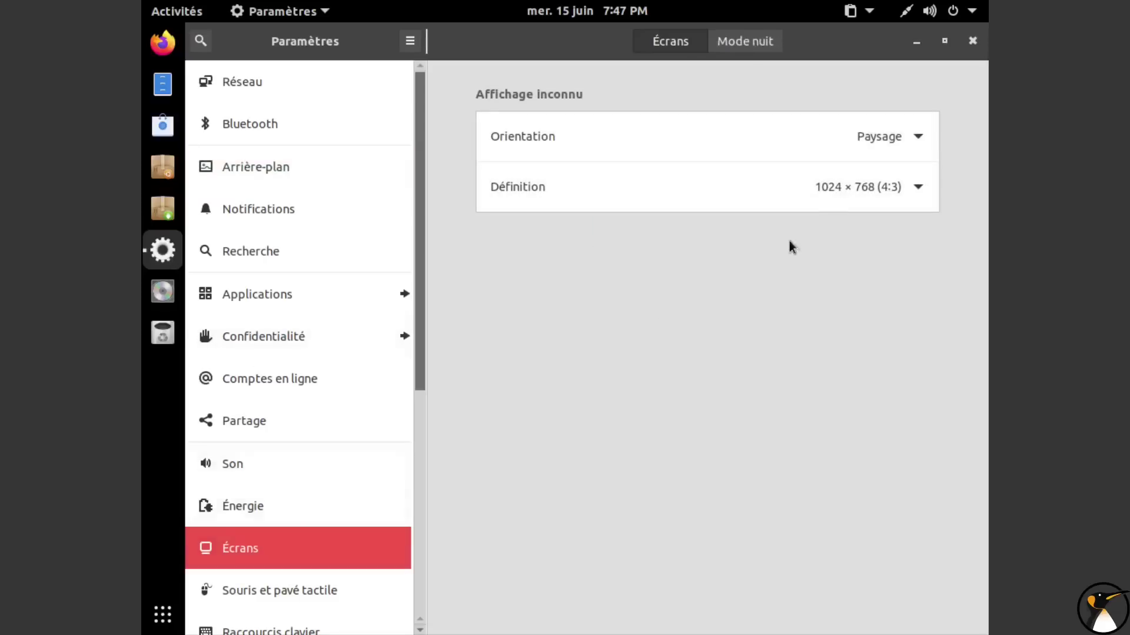
click(838, 188)
click(889, 381)
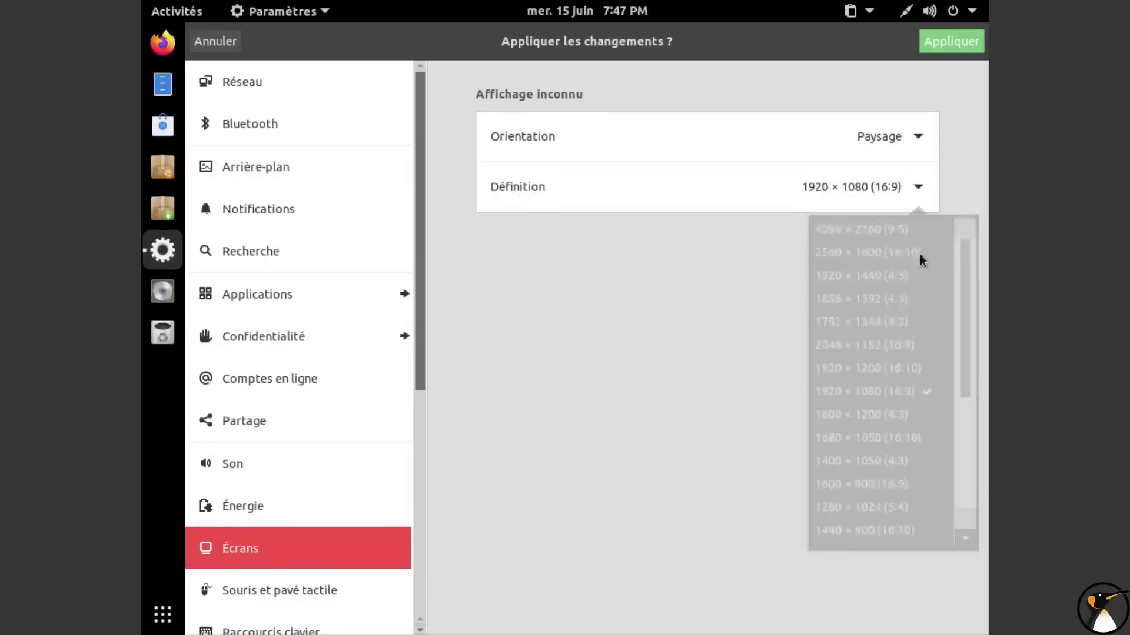
click(953, 41)
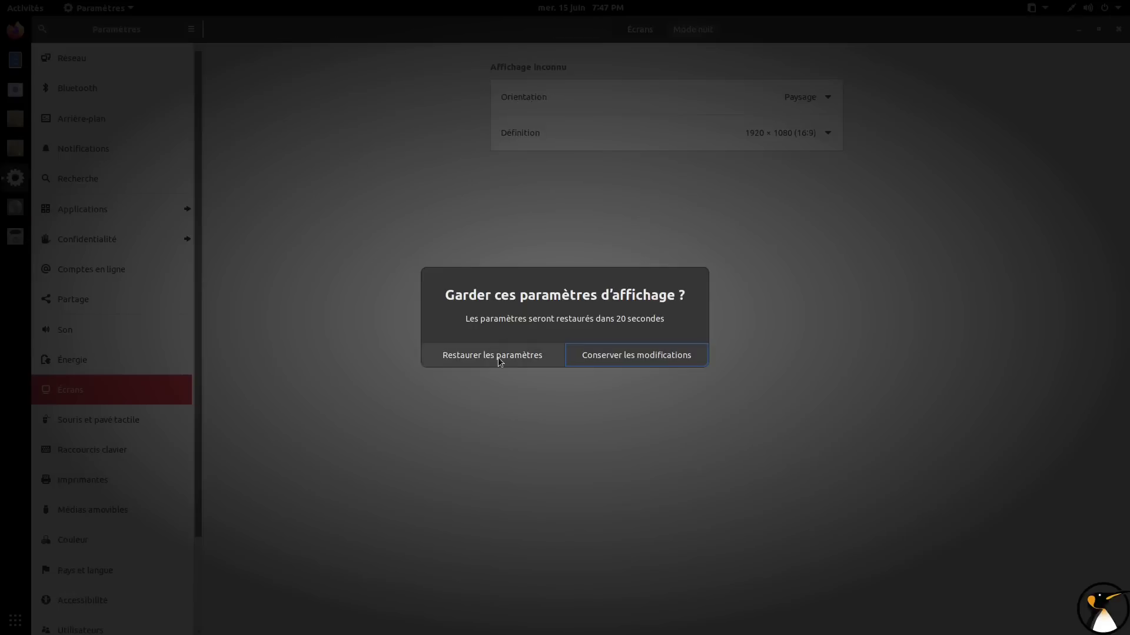
click(634, 366)
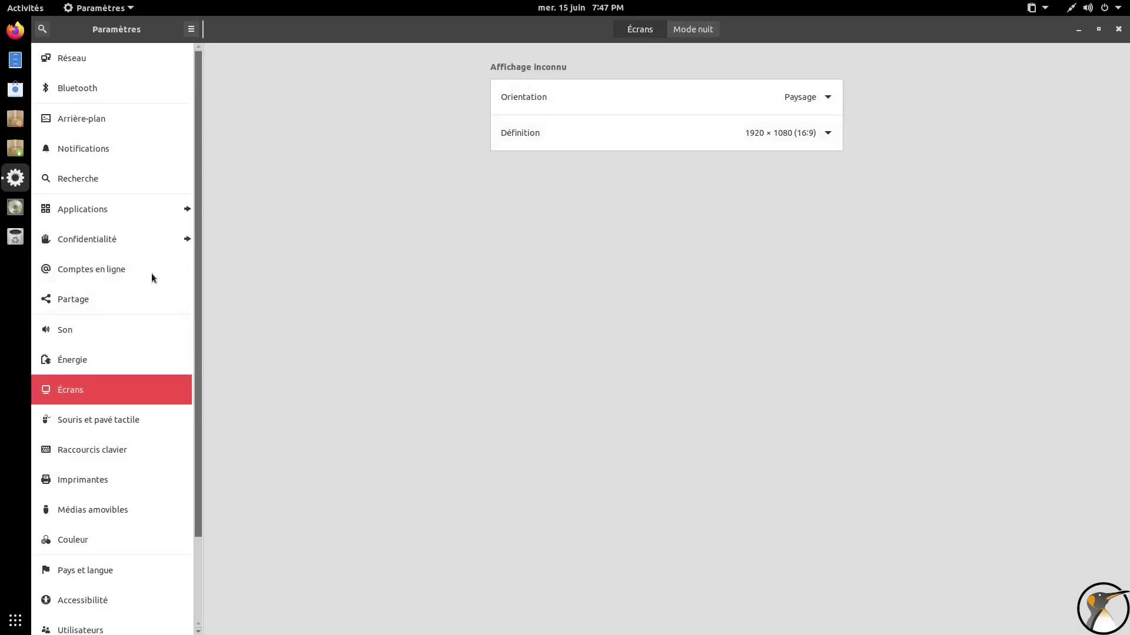
Examine the system's About information, highlighting the operating system name and the windowing system
scroll(97, 545, down, 2)
scroll(97, 553, down, 1)
click(100, 621)
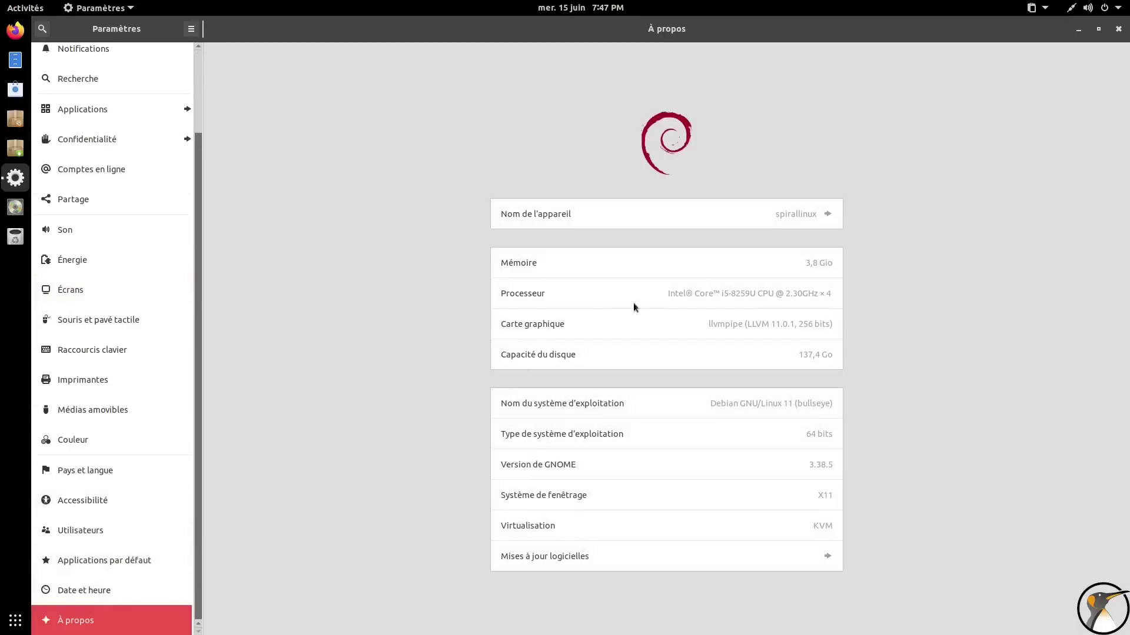
drag(710, 403, 835, 404)
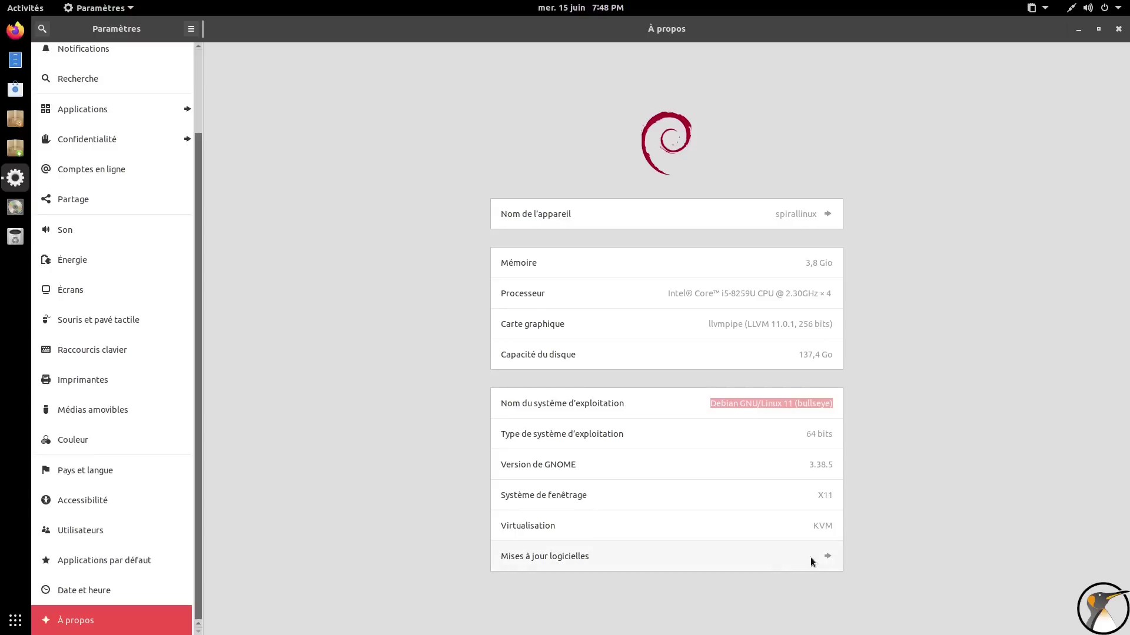
double_click(825, 496)
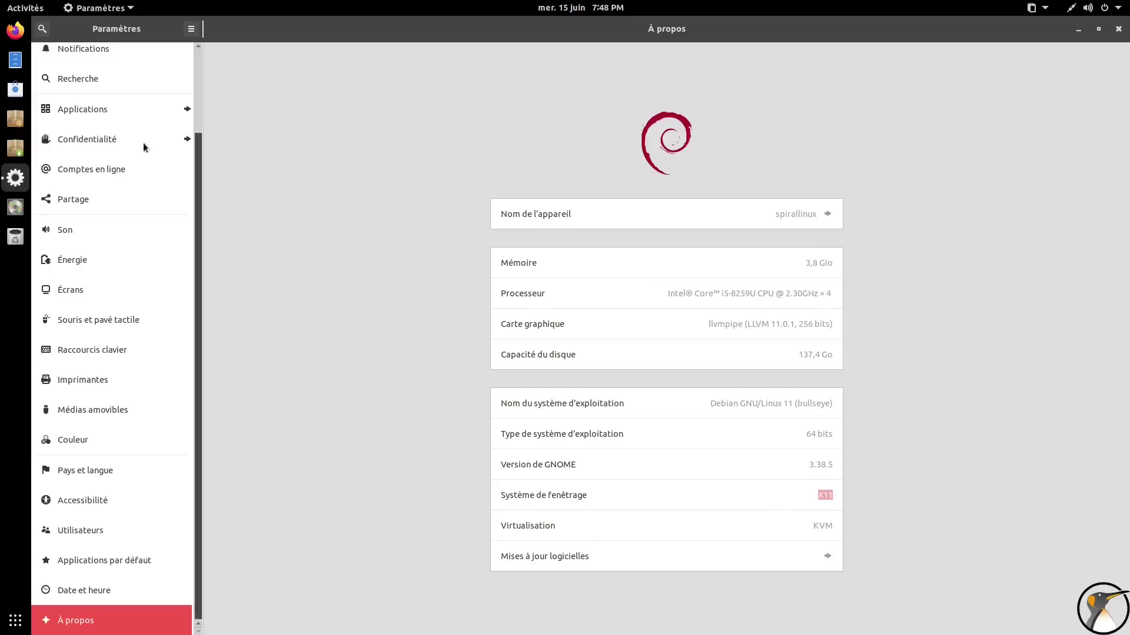
Launch Logiciels, dismiss its welcome message and minimize its window while it loads
click(15, 91)
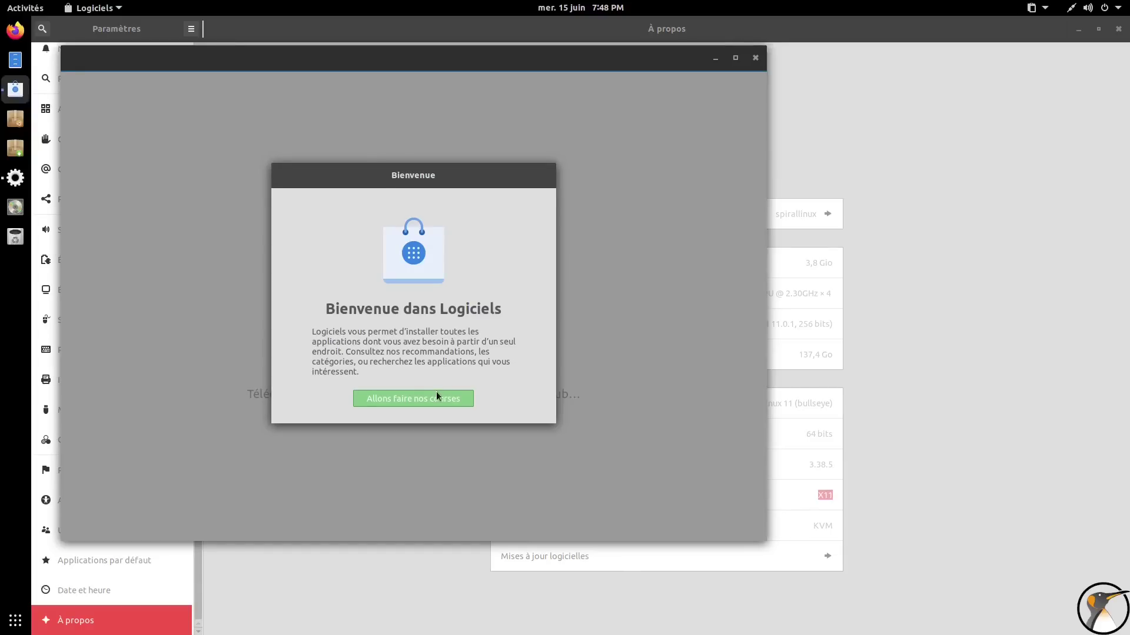
click(436, 396)
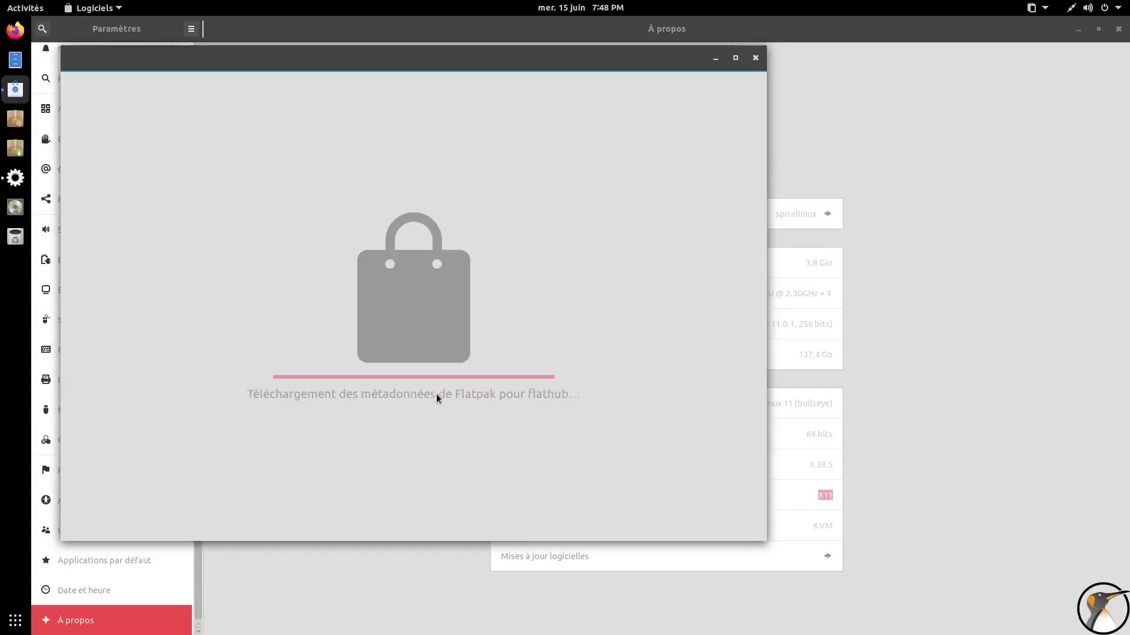
drag(660, 60, 918, 89)
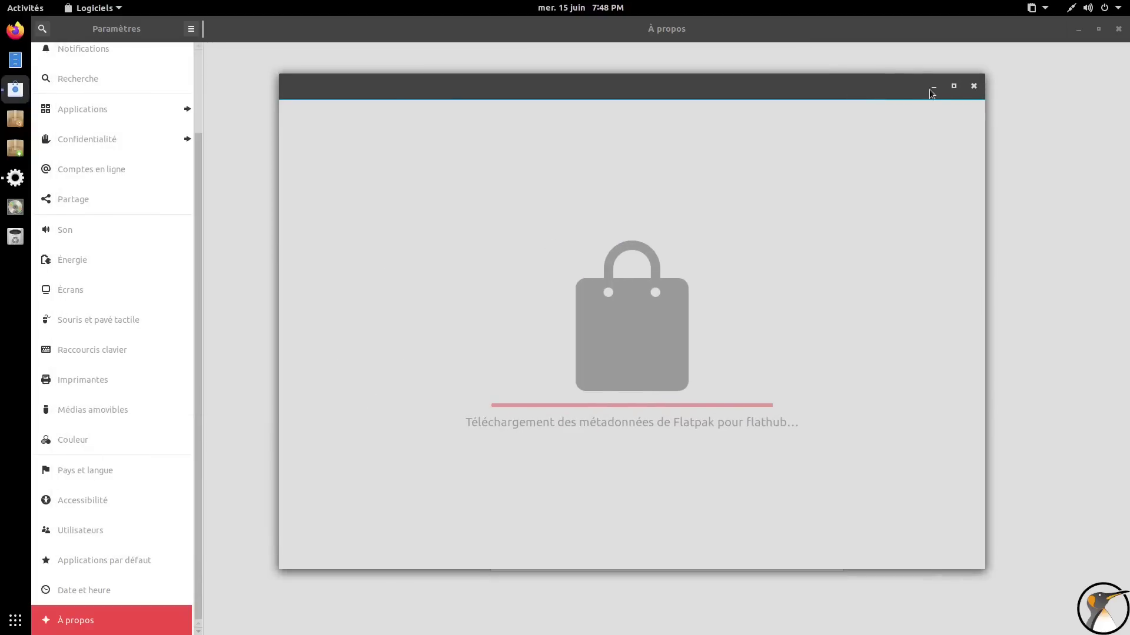
click(935, 90)
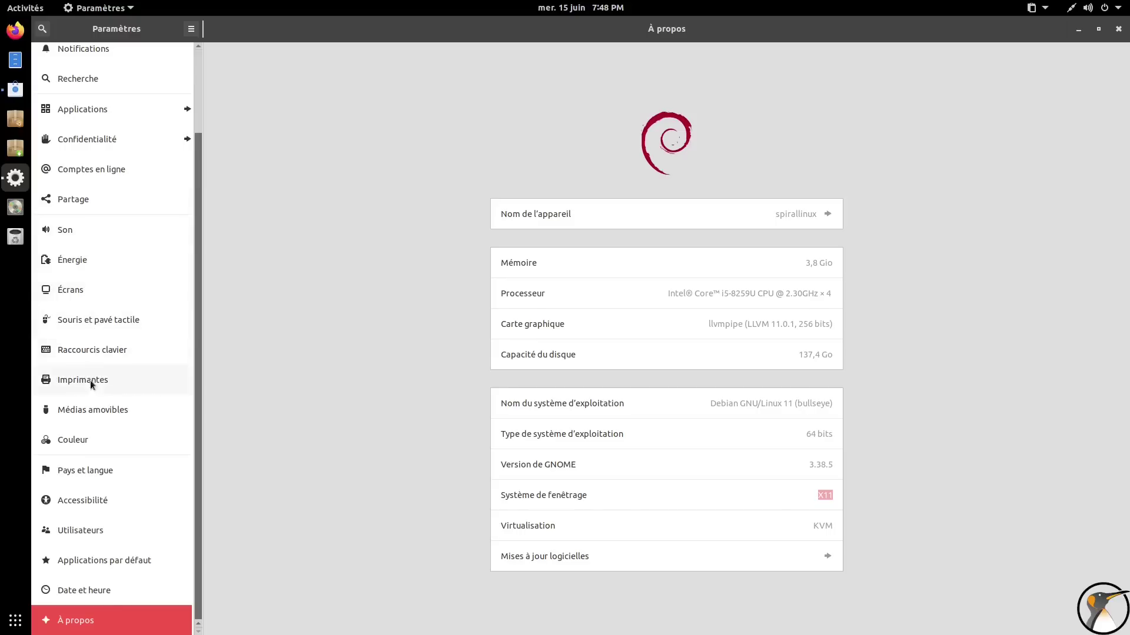
Add Français (variante) as a keyboard input source and remove Anglais (US)
click(112, 477)
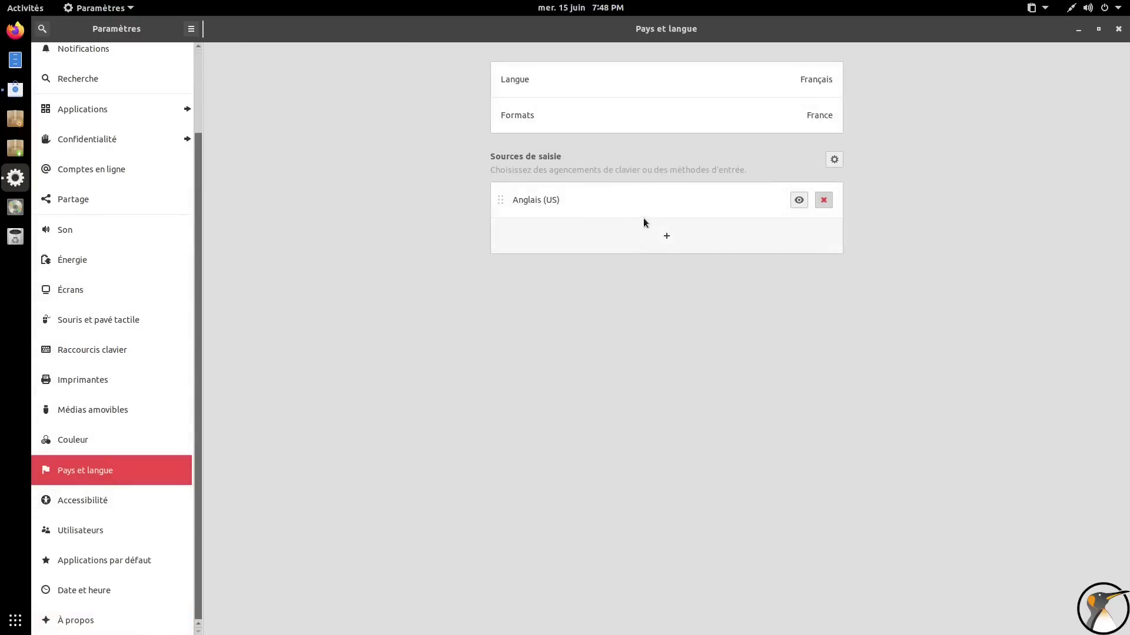
click(663, 235)
click(608, 282)
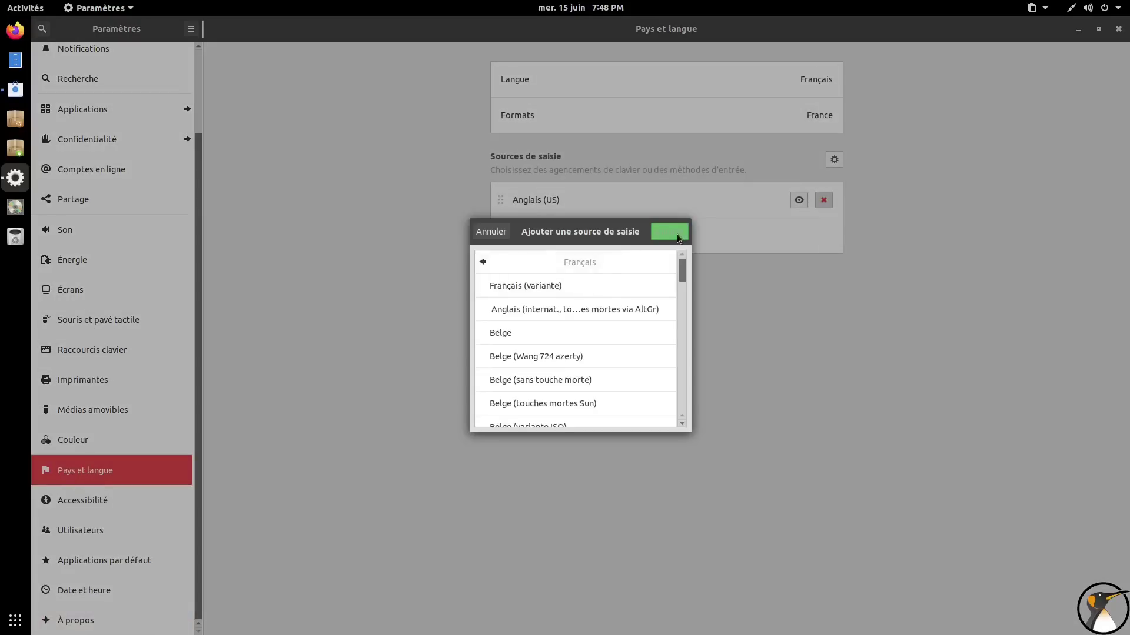
click(589, 286)
click(661, 232)
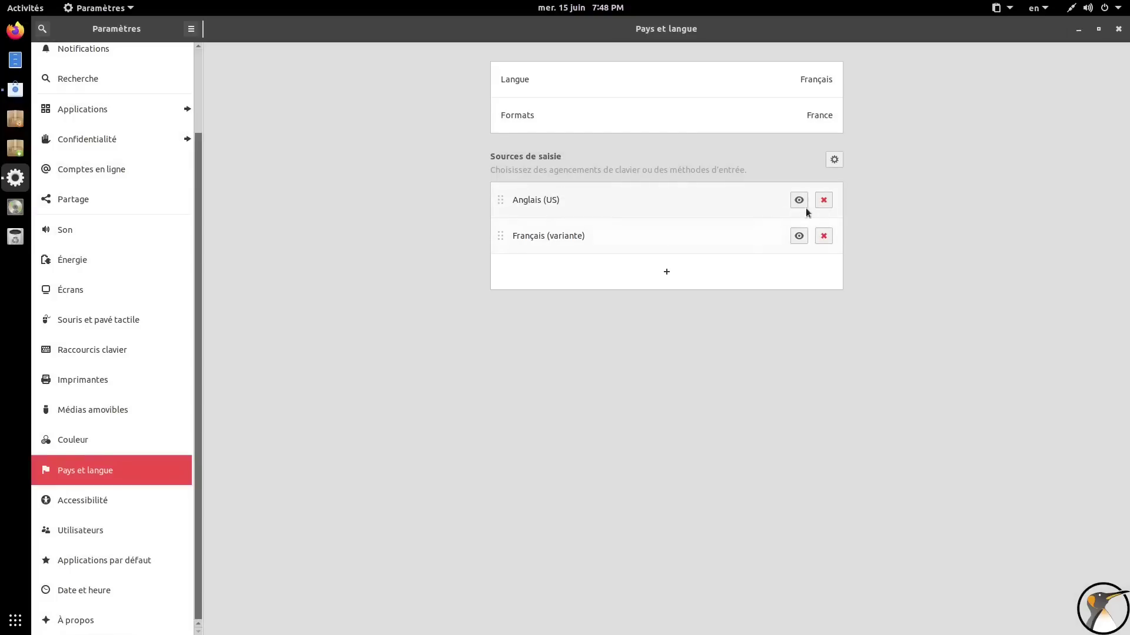
click(823, 201)
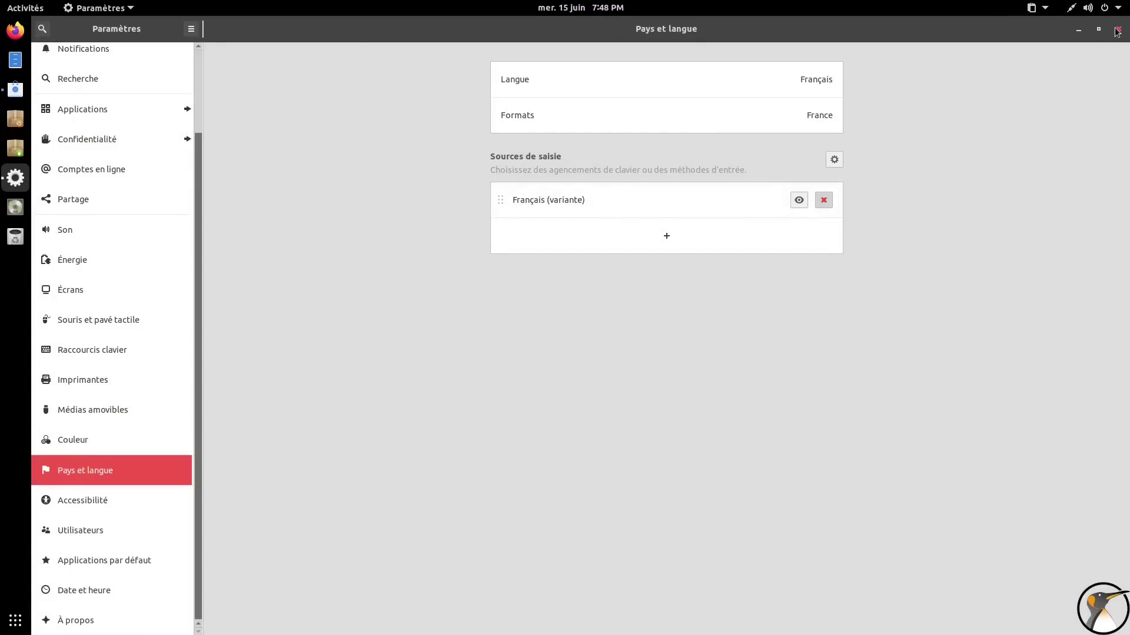
Restore the maximized settings window to a smaller size, adjust its width and close it
drag(673, 27, 584, 111)
drag(775, 139, 1079, 142)
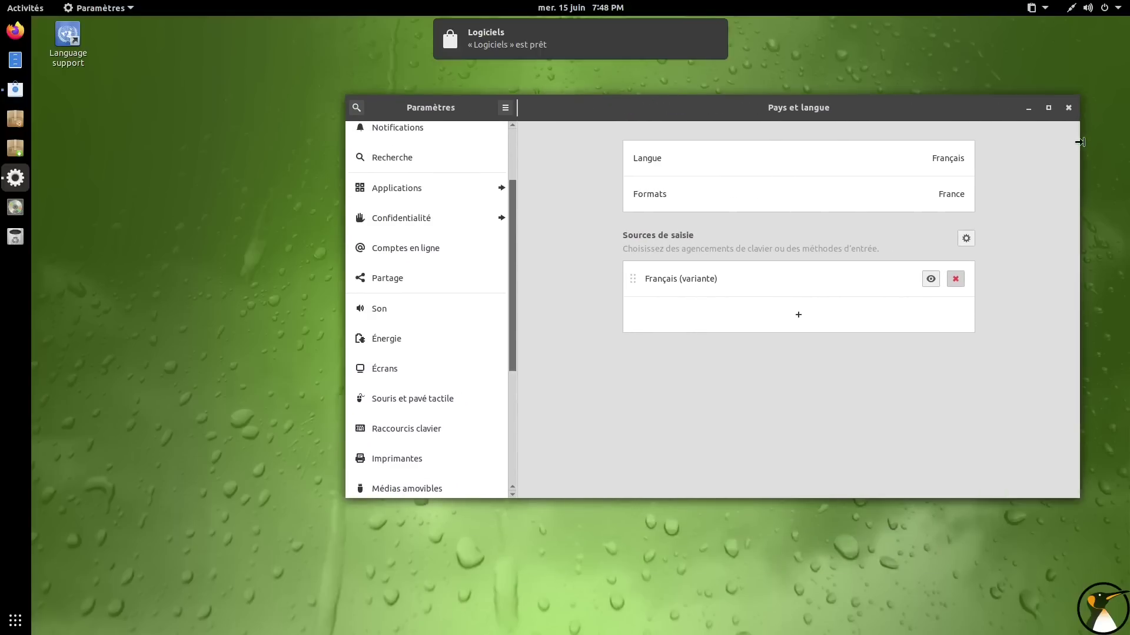
click(1073, 108)
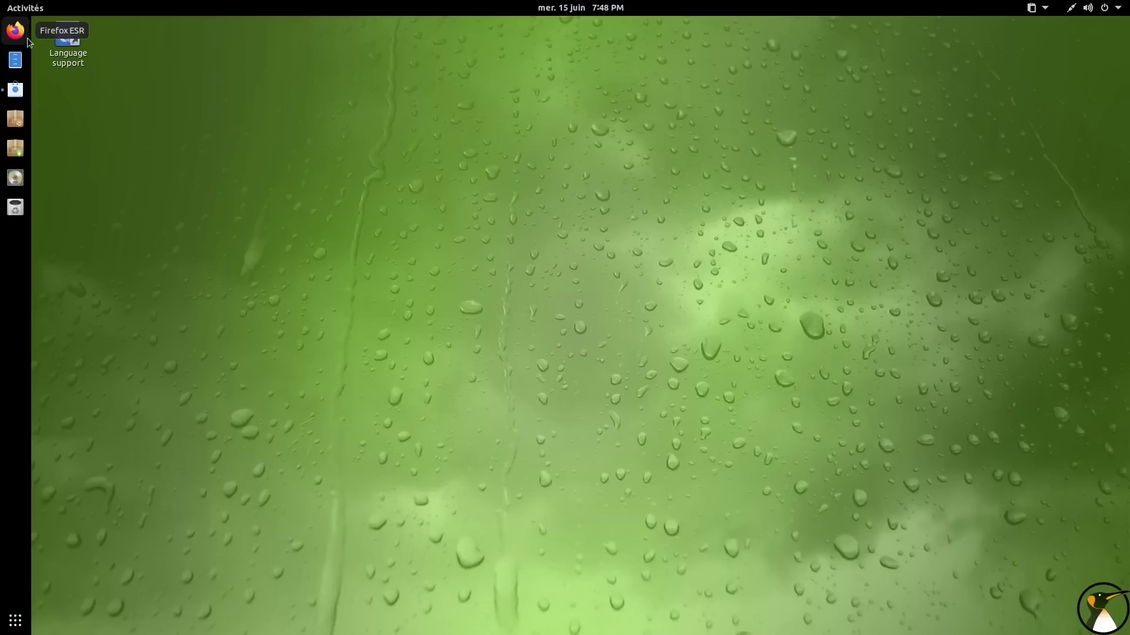
Start Install language packs from the desktop's Language support tool and authenticate with the account password
click(69, 41)
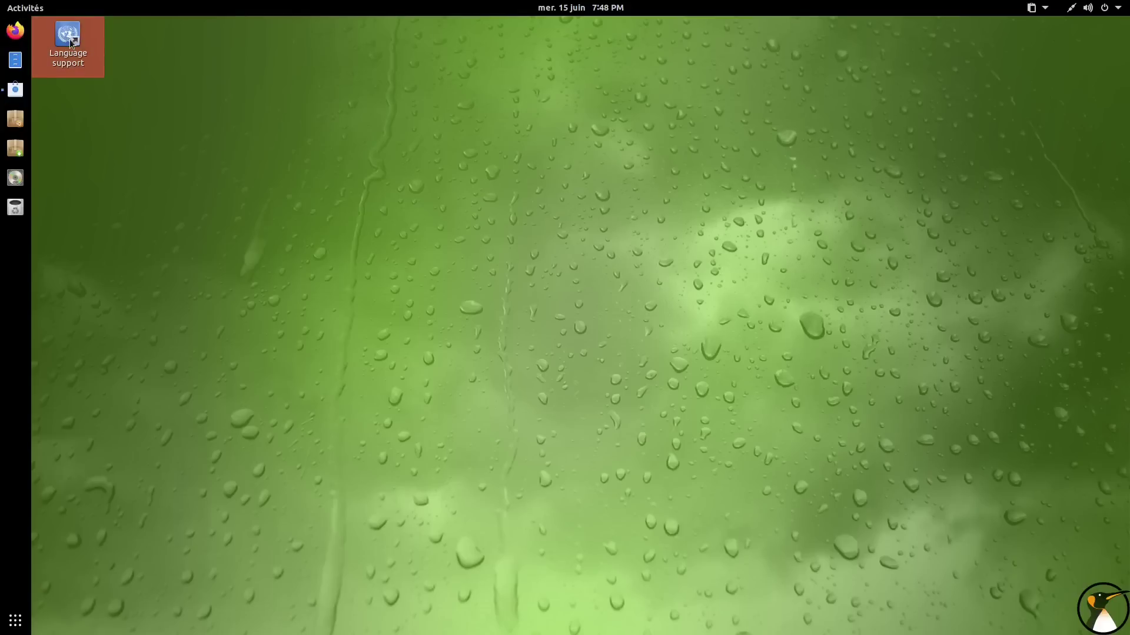
double_click(69, 41)
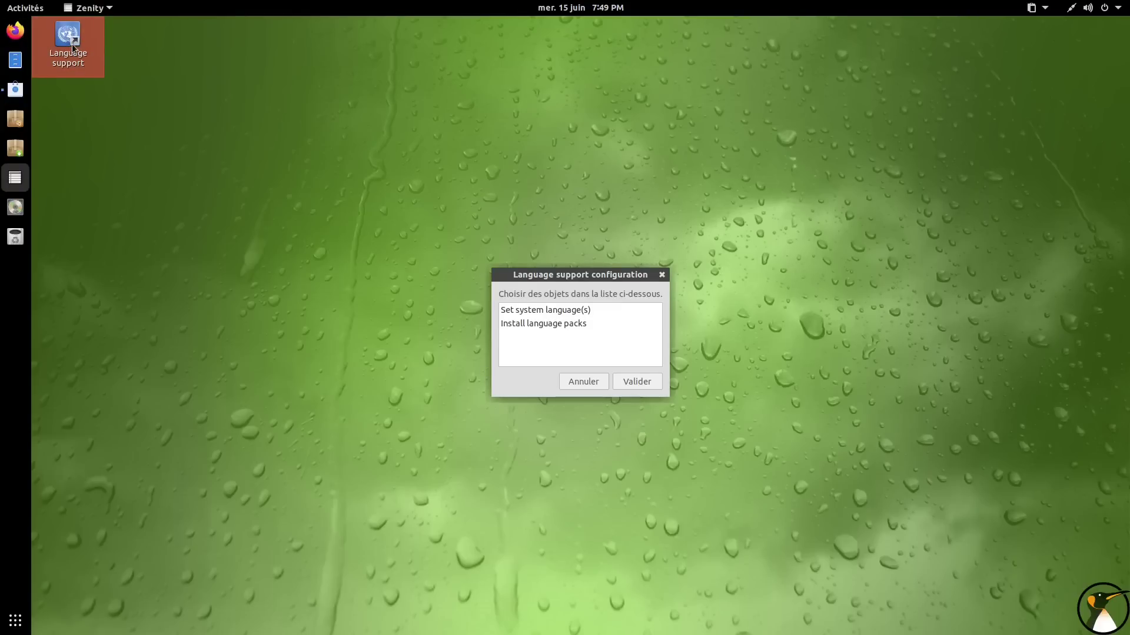
click(548, 327)
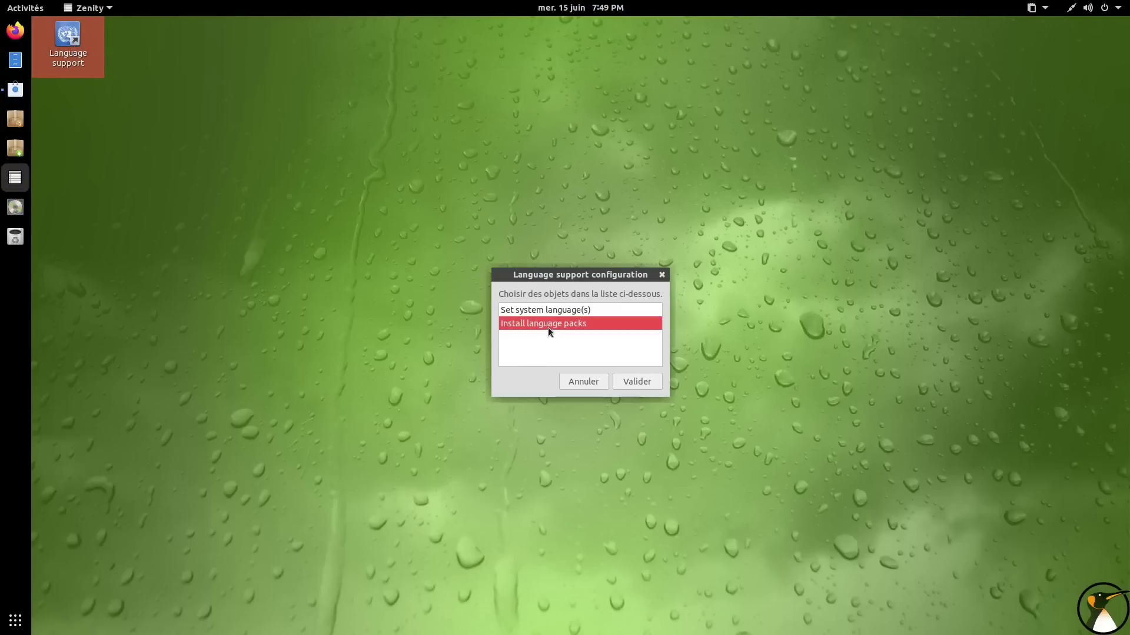
click(634, 382)
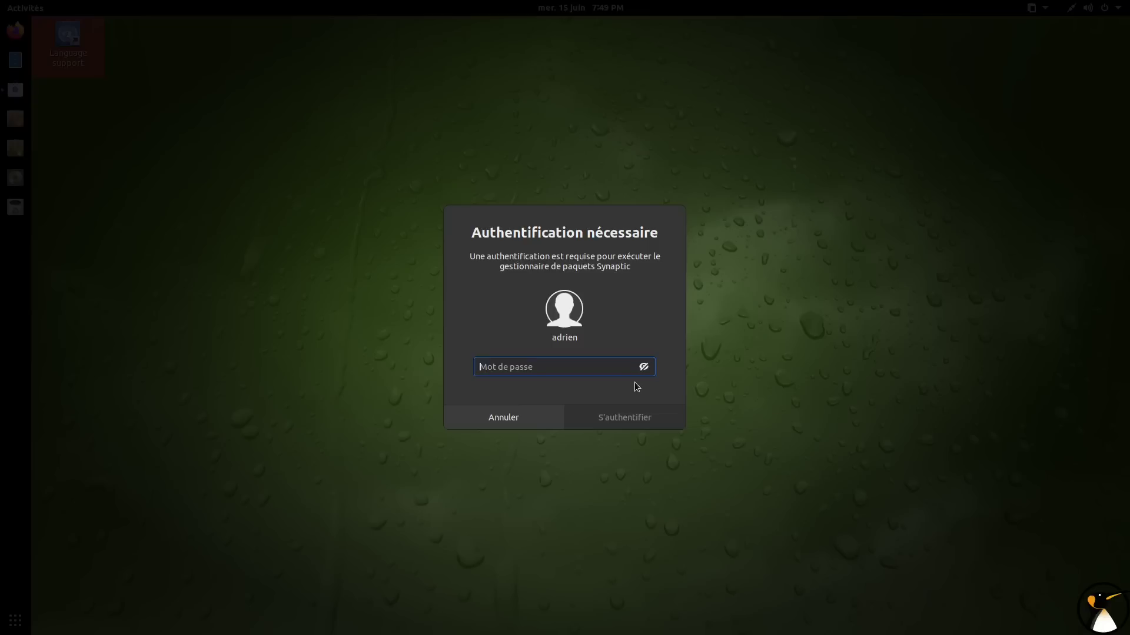
key(ctrl+v)
click(641, 416)
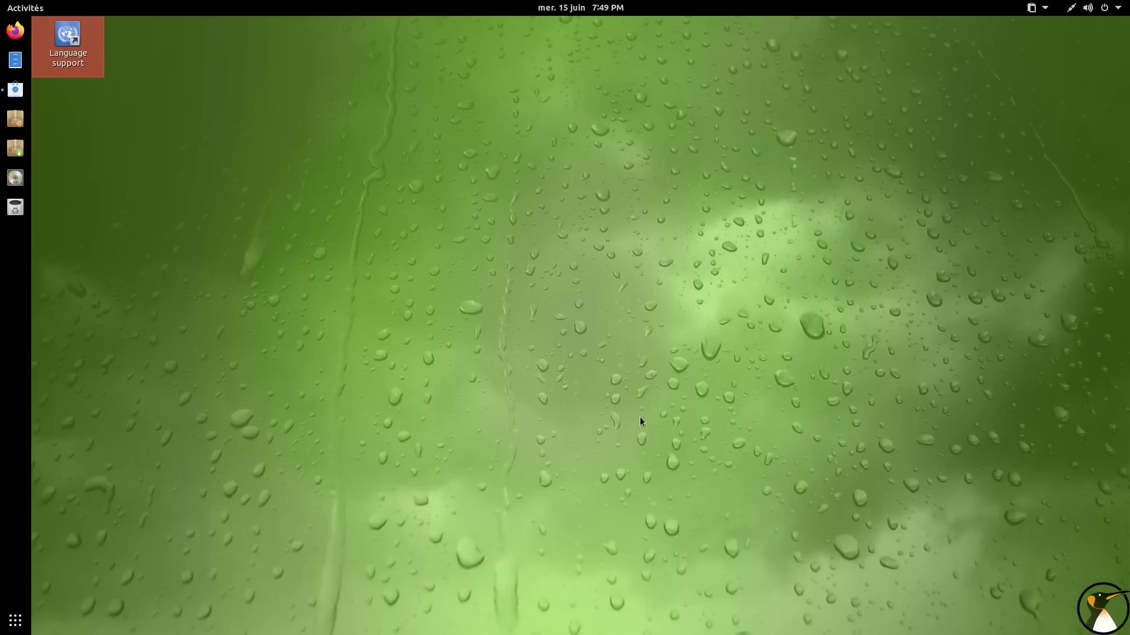
Maximize the Synaptic package manager window and close its quick introduction
drag(358, 70, 500, 78)
double_click(500, 78)
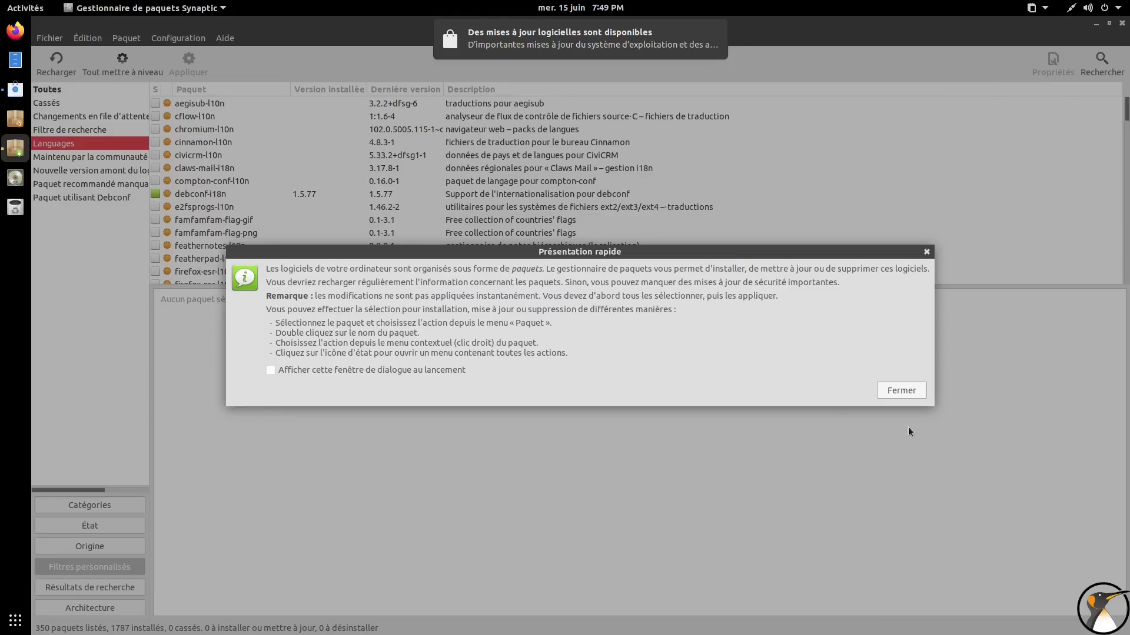
click(915, 393)
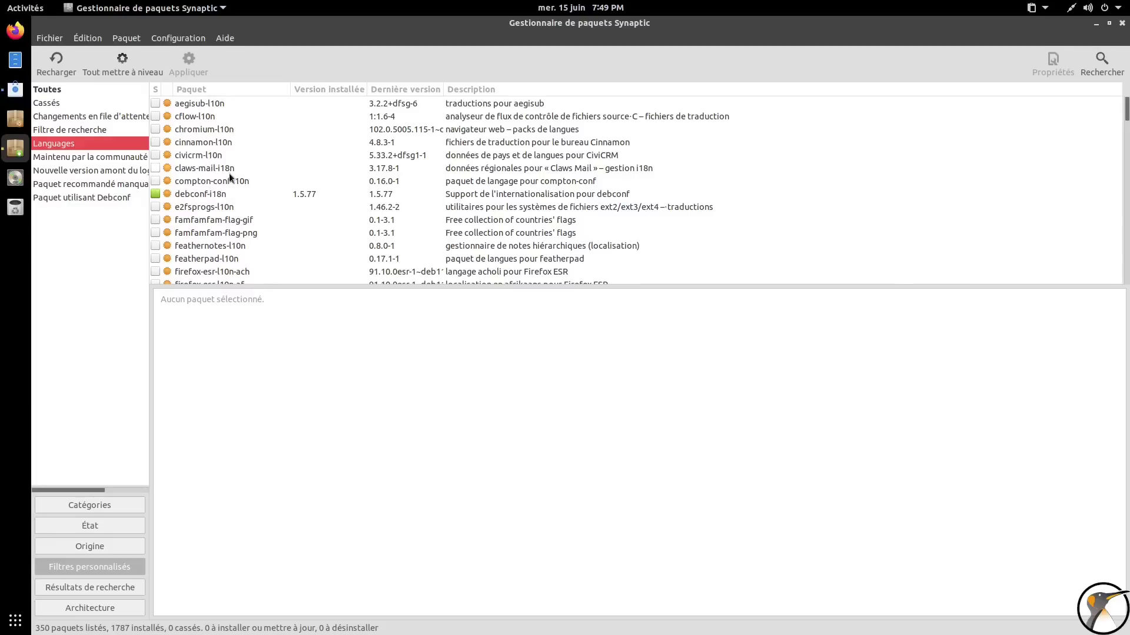
Mark the French Firefox ESR language package firefox-esr-l10n-fr for installation
scroll(230, 175, down, 5)
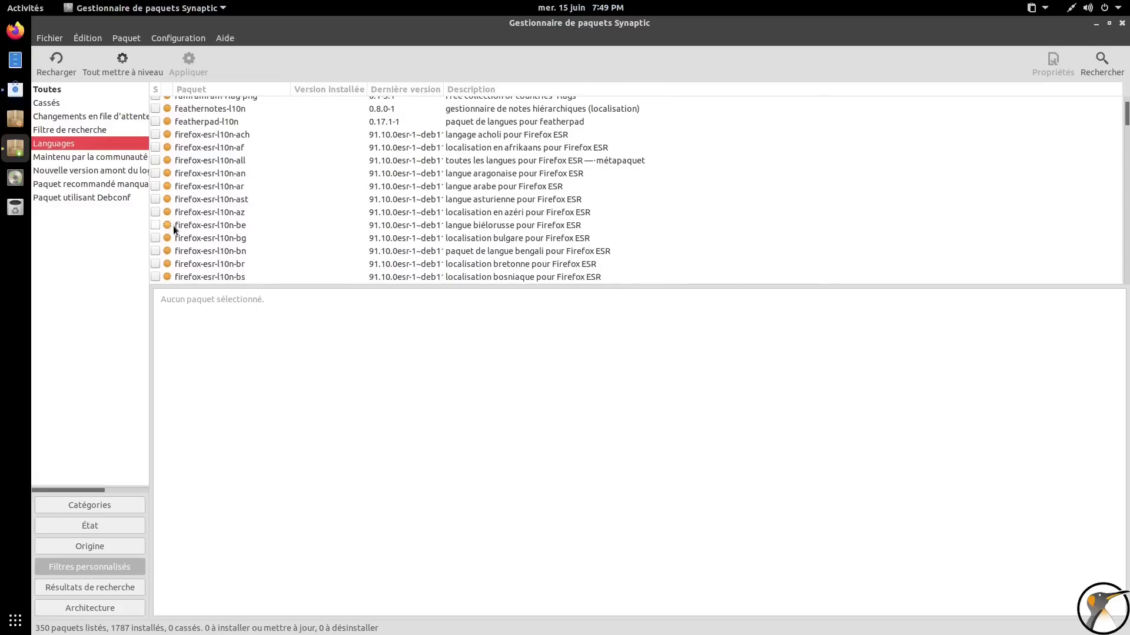
scroll(175, 229, down, 2)
scroll(165, 236, down, 3)
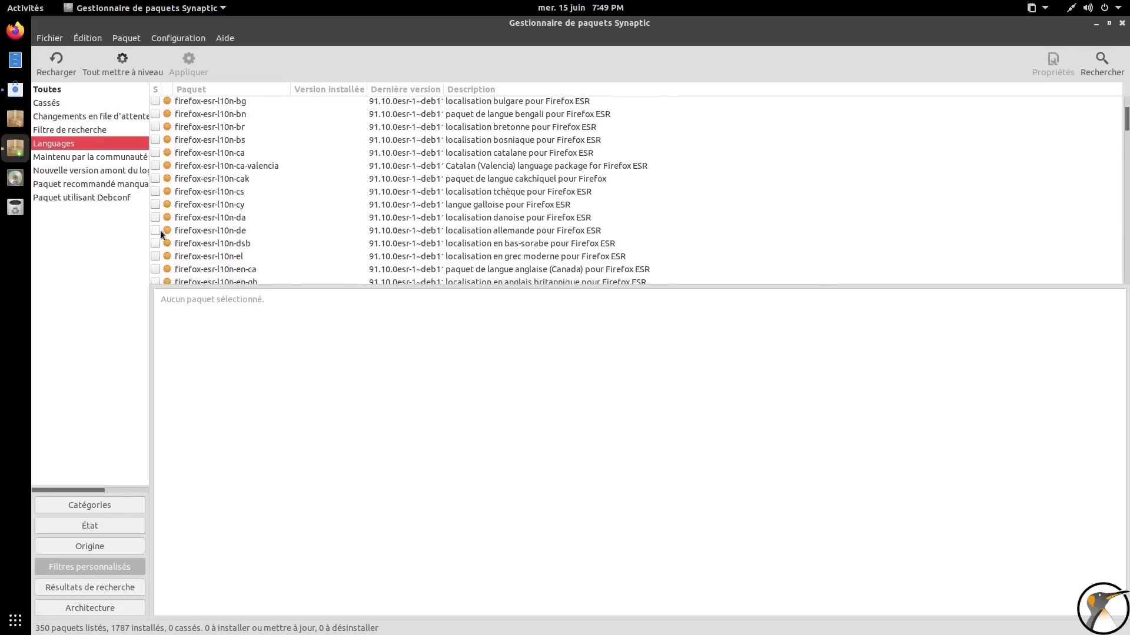
scroll(164, 227, down, 3)
scroll(162, 236, down, 2)
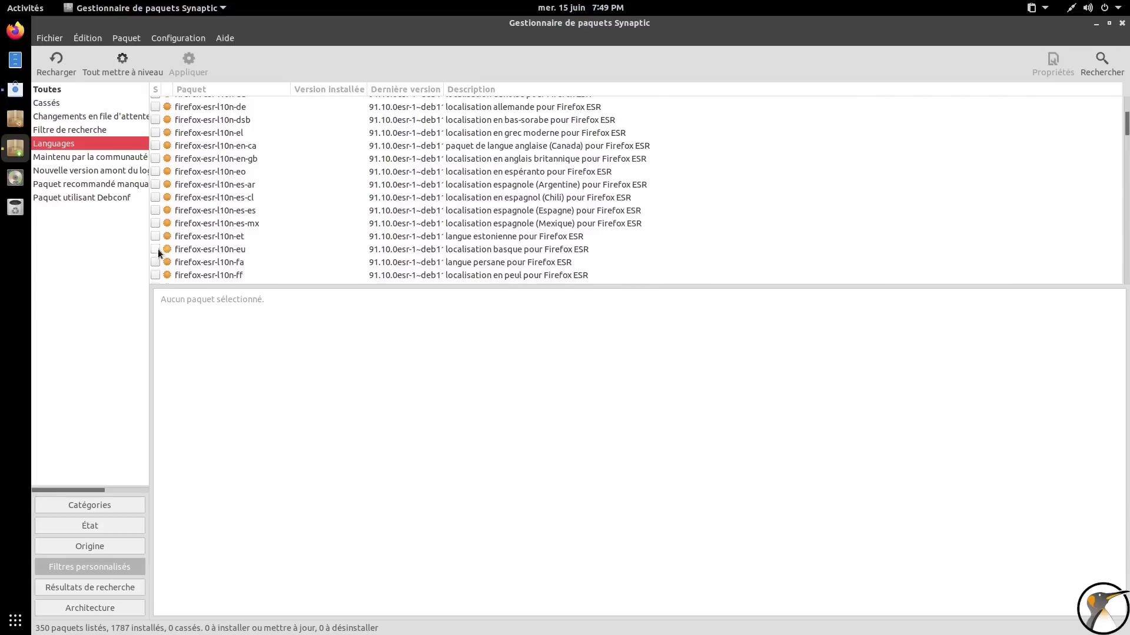
click(246, 261)
scroll(237, 267, down, 1)
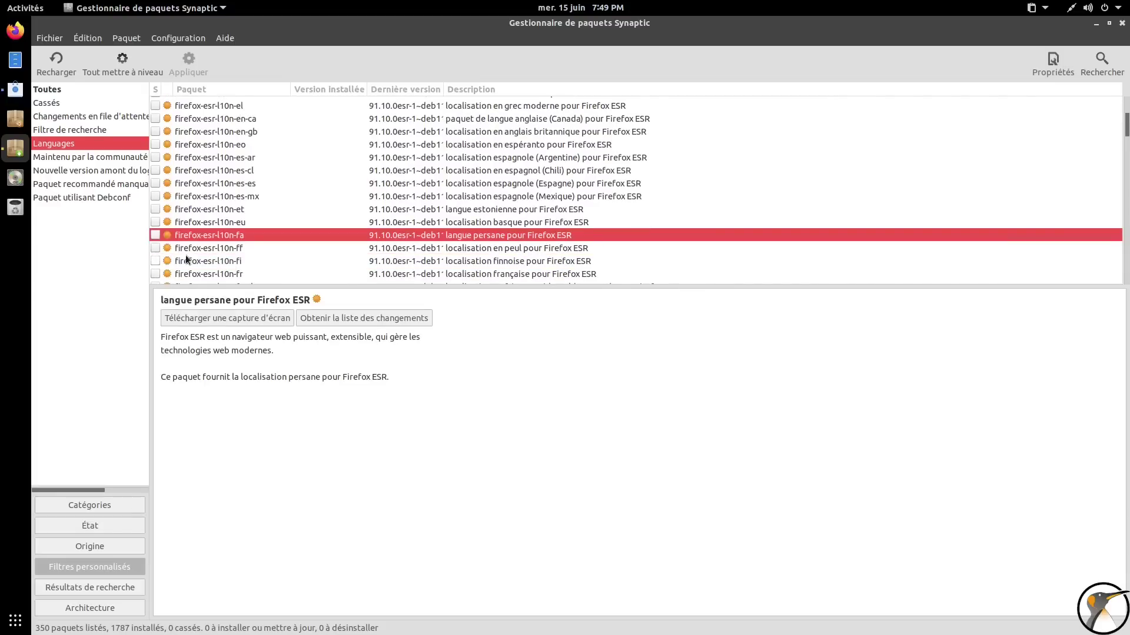
click(157, 273)
click(297, 292)
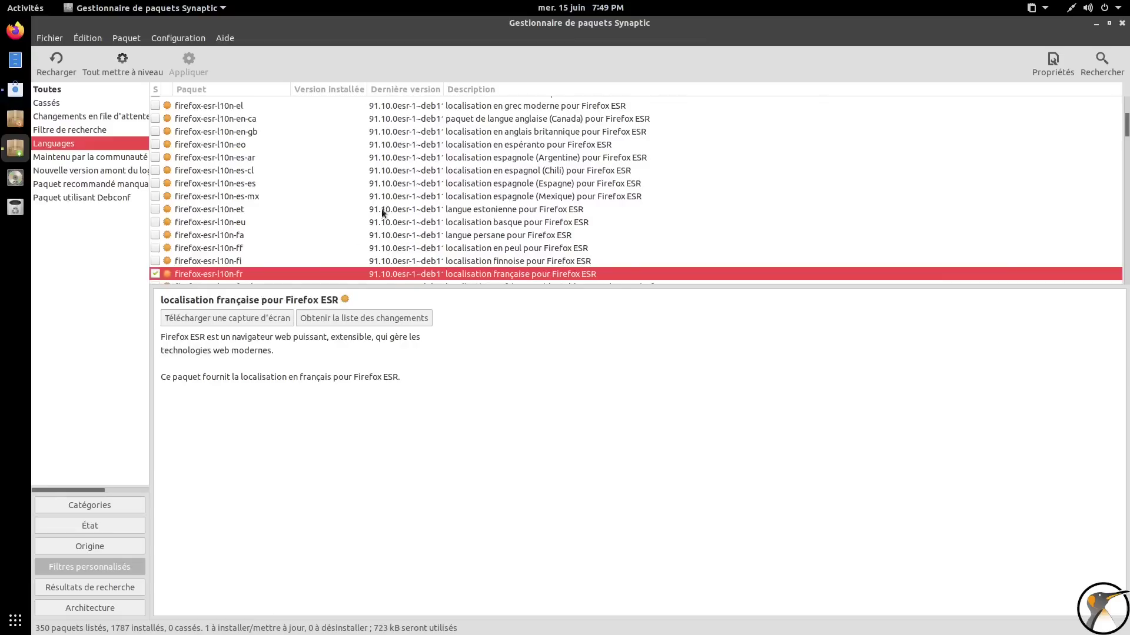
Mark the French LibreOffice language package libreoffice-l10n-fr for installation
scroll(383, 209, down, 20)
scroll(383, 207, up, 2)
scroll(263, 188, down, 8)
scroll(265, 189, down, 8)
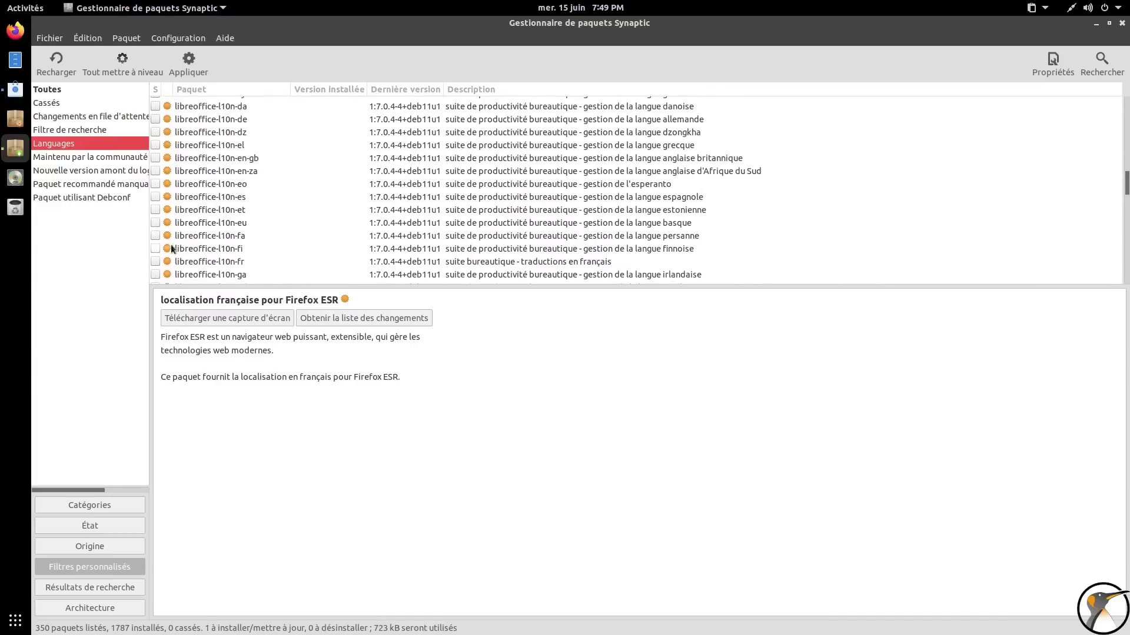
click(155, 261)
click(194, 285)
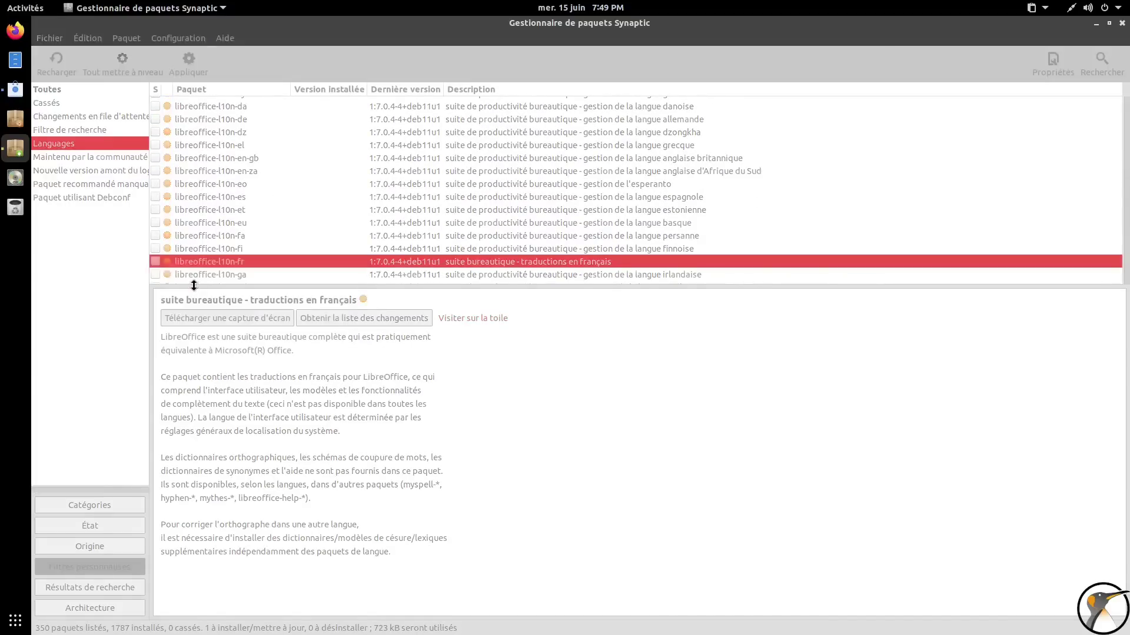
Apply and confirm the marked package installations, and restore the maximized Synaptic window to a smaller size
click(200, 71)
click(776, 437)
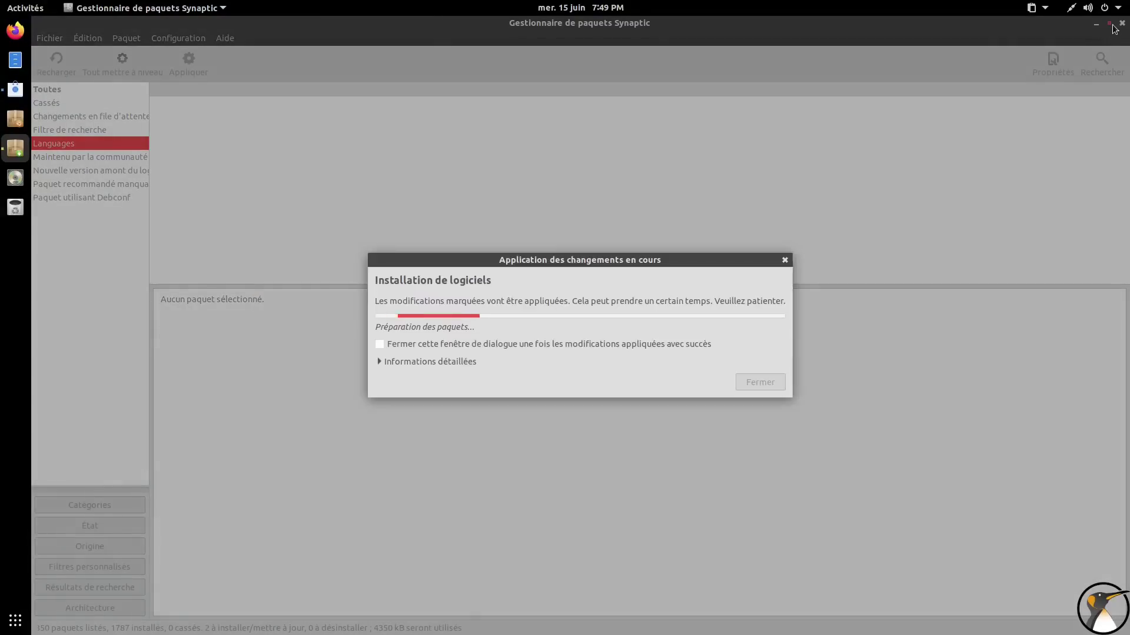
click(1109, 25)
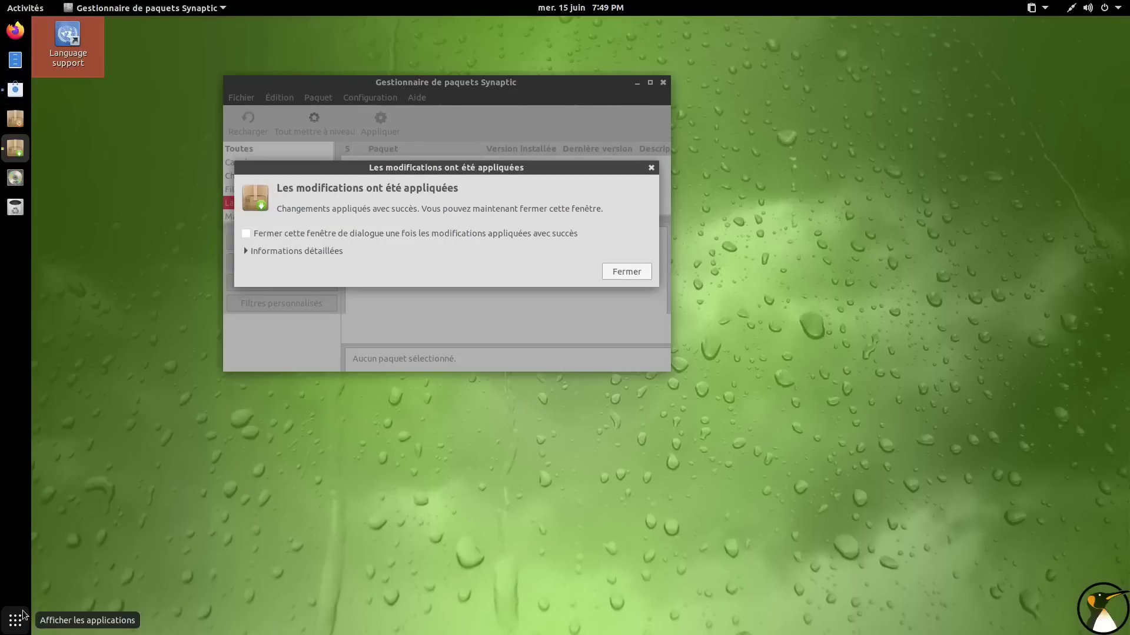
Dismiss the completed-changes dialog, close Synaptic and cancel the Language support configuration
click(646, 273)
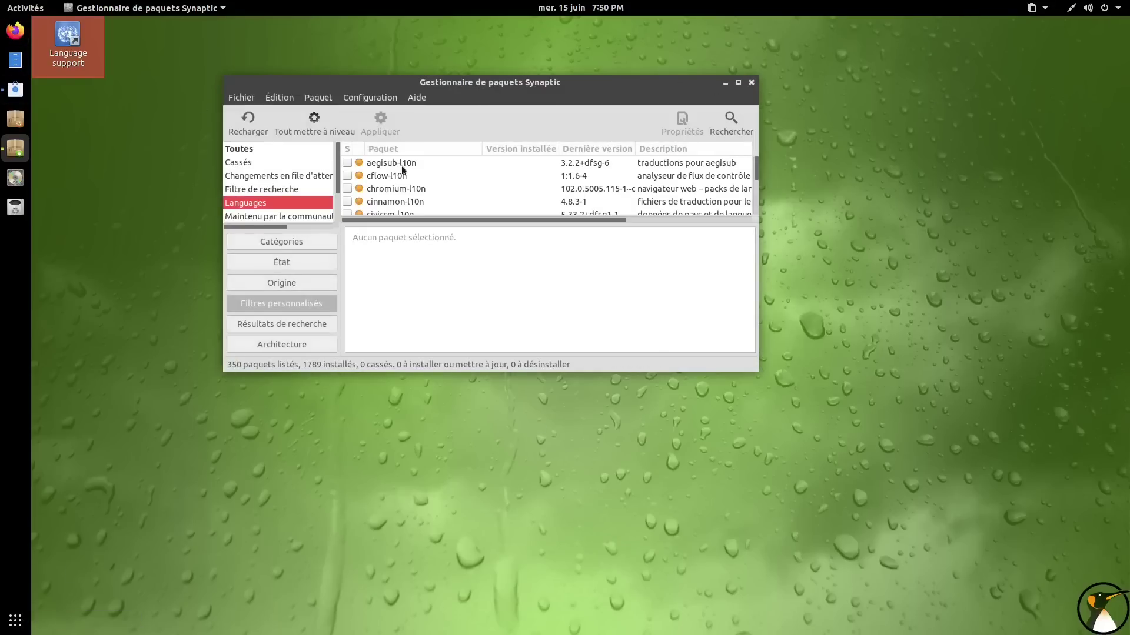
click(751, 82)
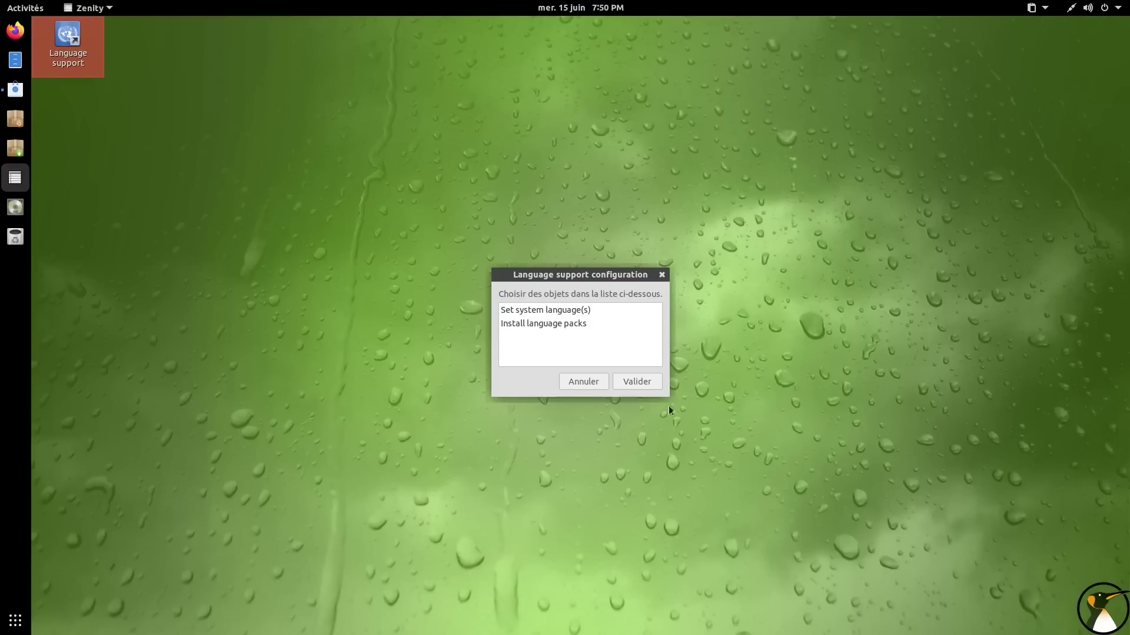
click(596, 386)
Search the installed applications for "ajus", open Ajustements and maximize its window
click(15, 620)
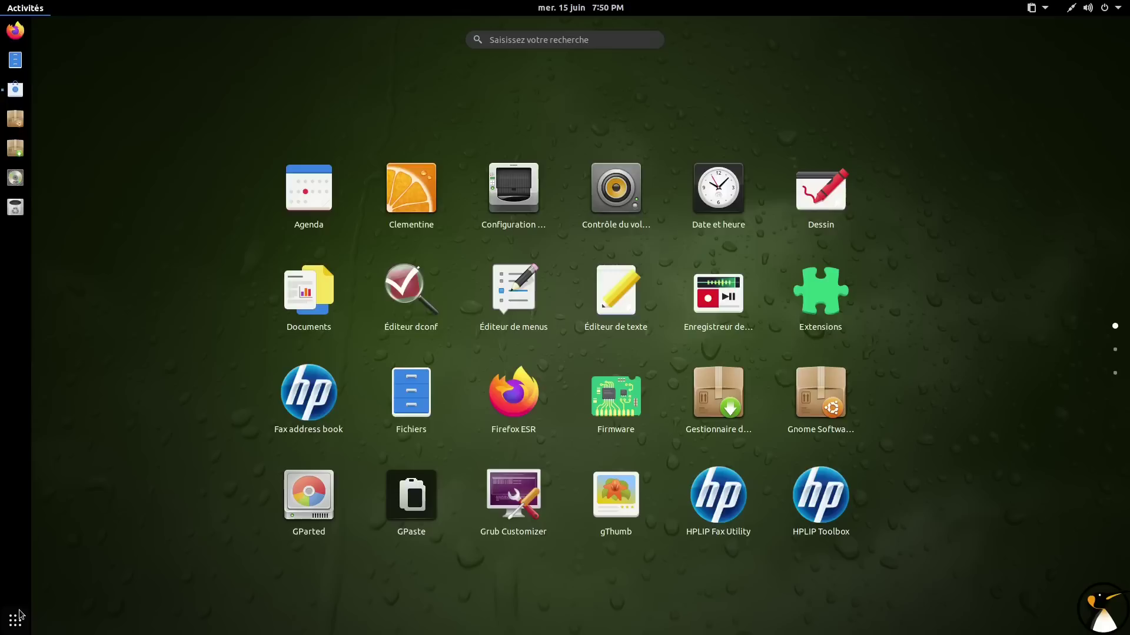
text(ajus)
click(581, 108)
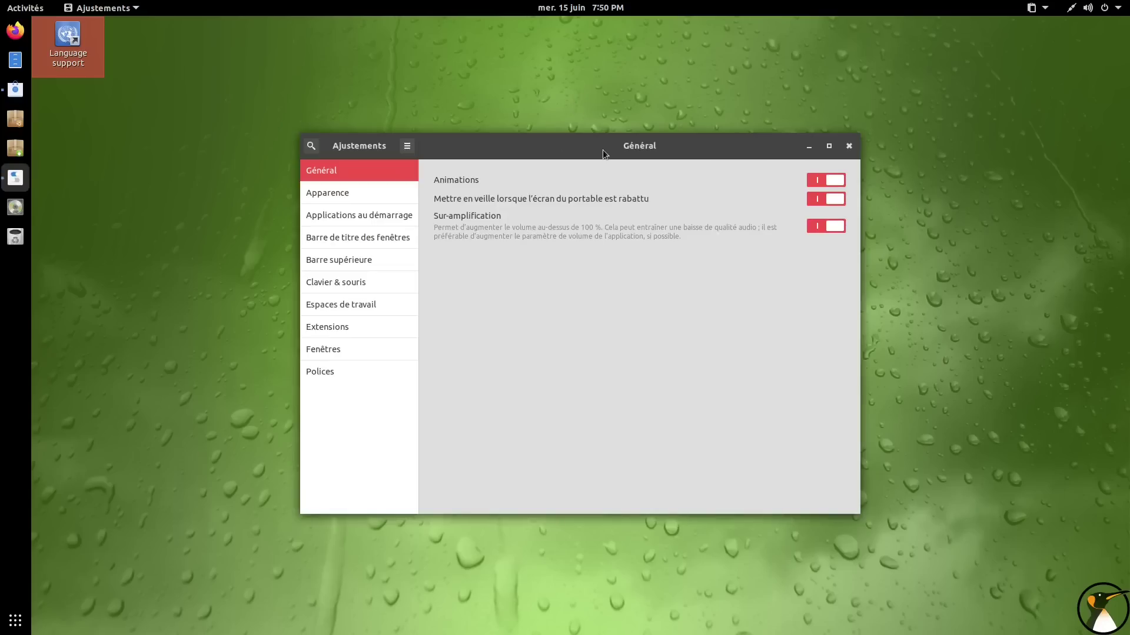
double_click(603, 149)
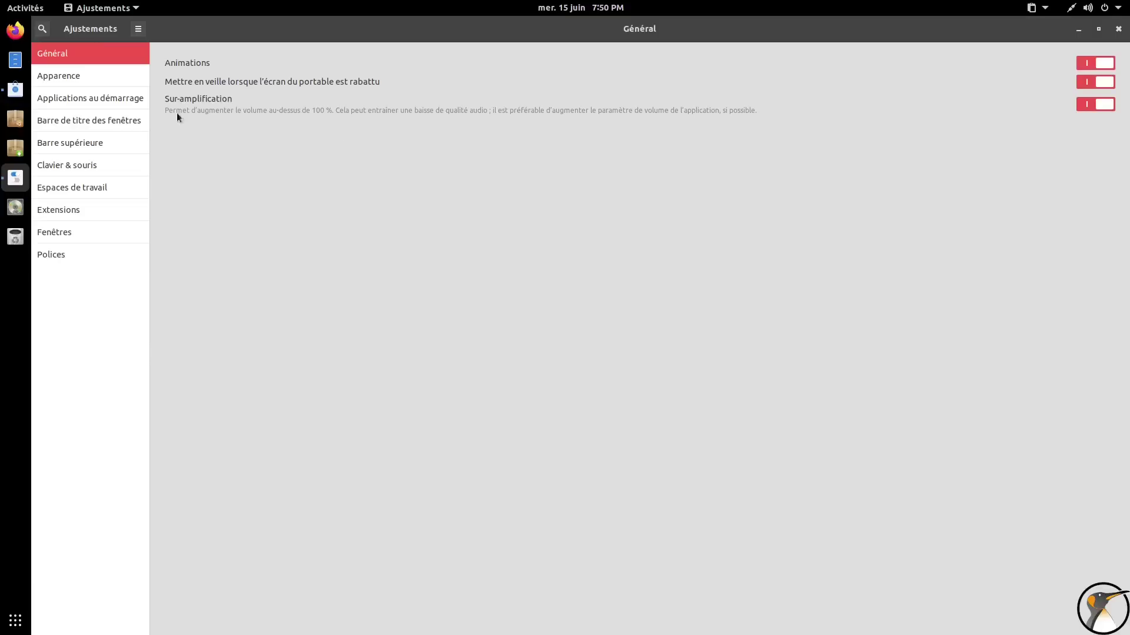
Show the Apparence settings and view the available application themes without changing them
click(97, 80)
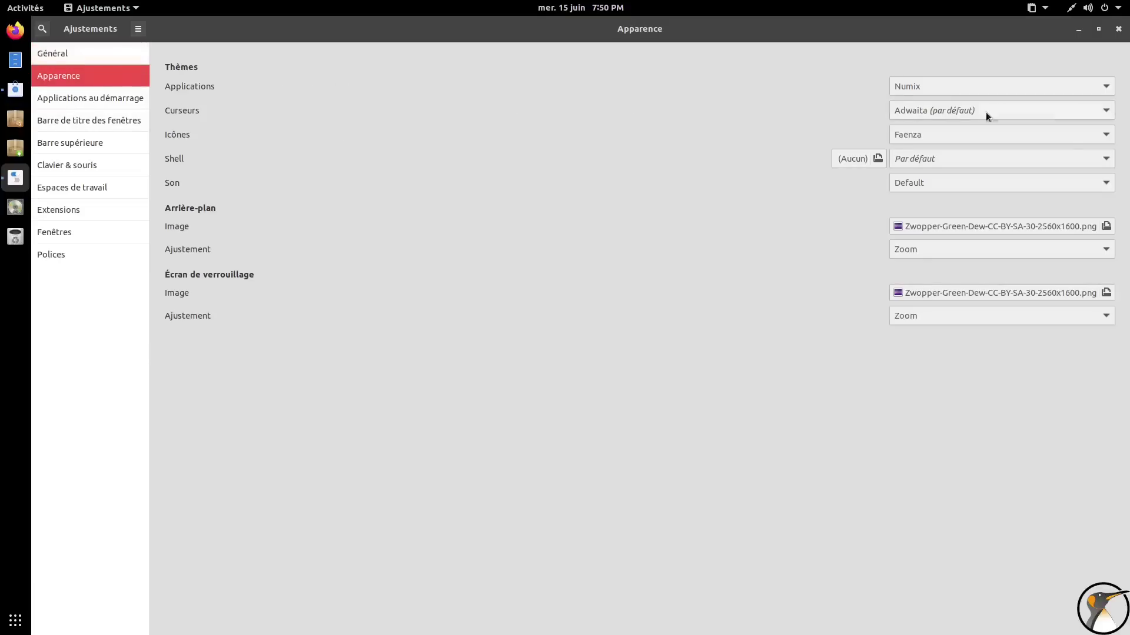
click(1012, 86)
click(1011, 86)
Open the Fichiers file manager to view the home folder's look, move its window toward the centre and minimize it
click(15, 60)
mouse_move(358, 57)
mouse_down()
mouse_move(608, 166)
mouse_move(608, 187)
mouse_up()
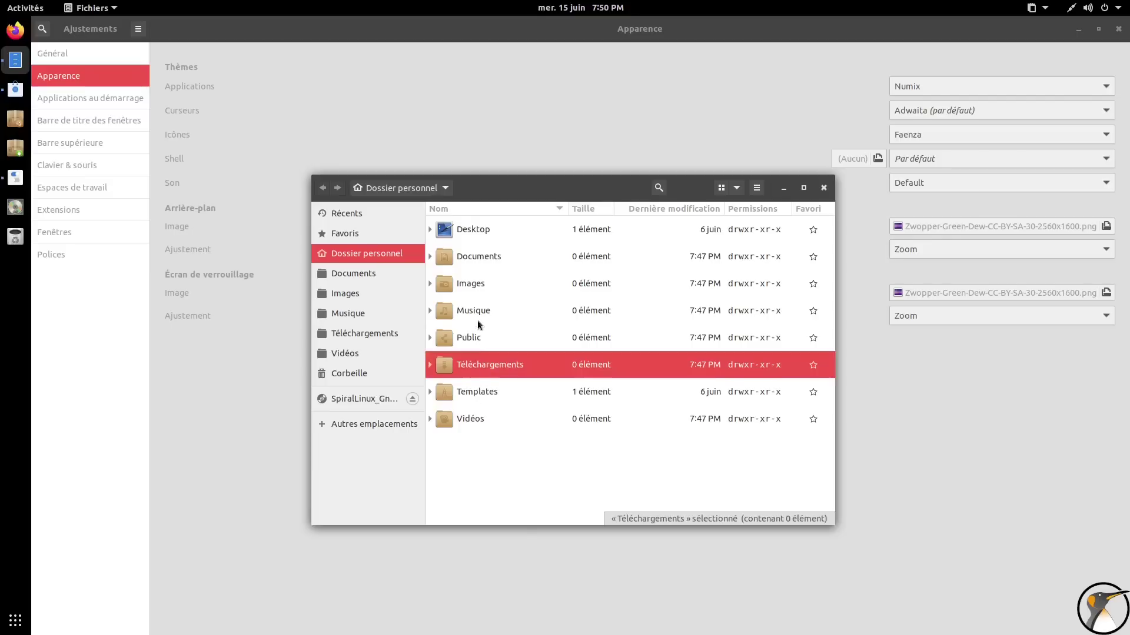
click(782, 187)
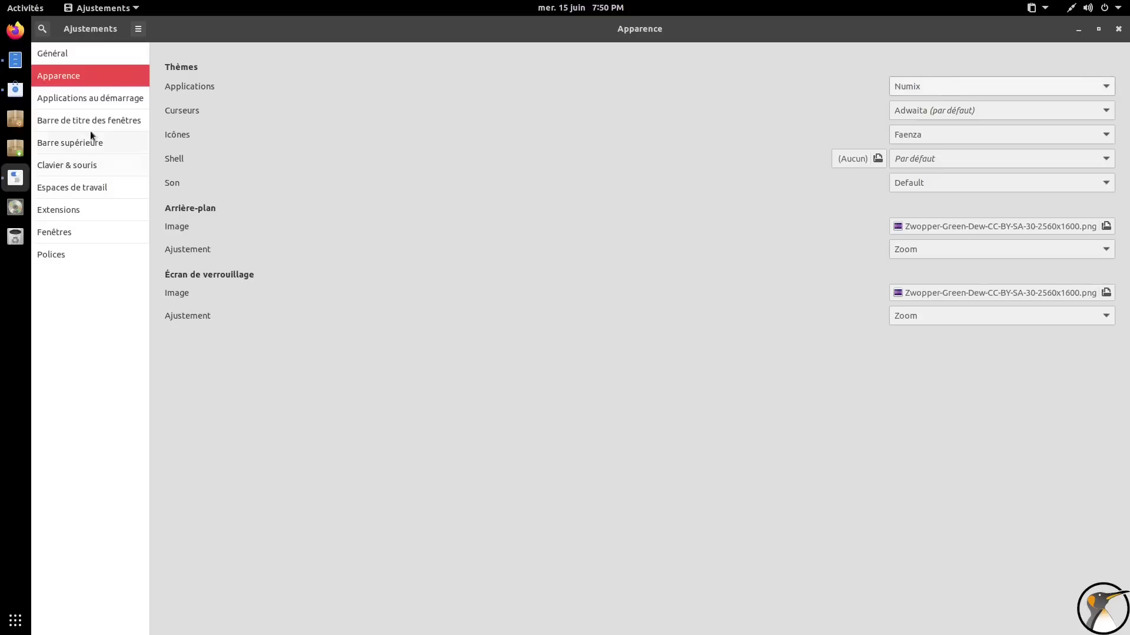
Restore and re-maximize the Ajustements window, and look through the list of GNOME extensions
click(1100, 33)
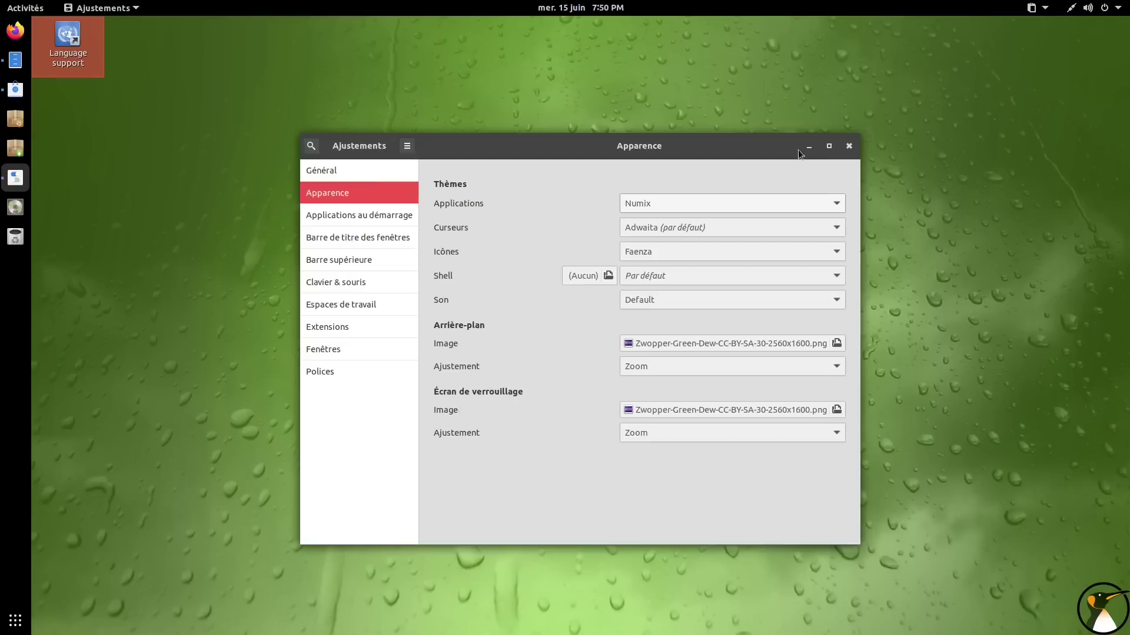
click(831, 148)
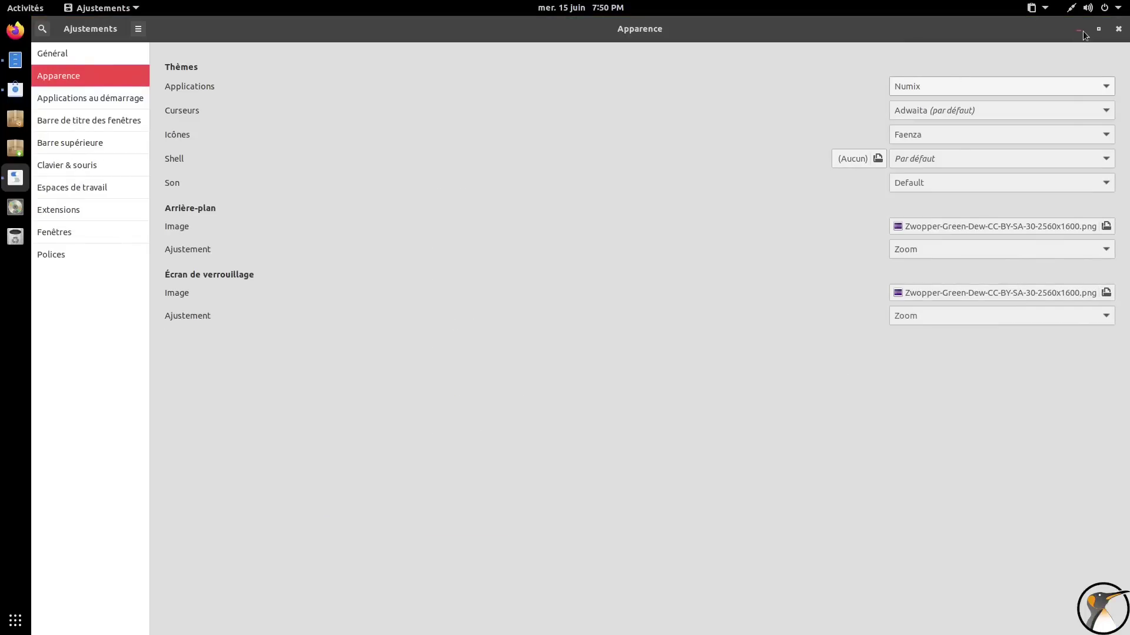
click(80, 212)
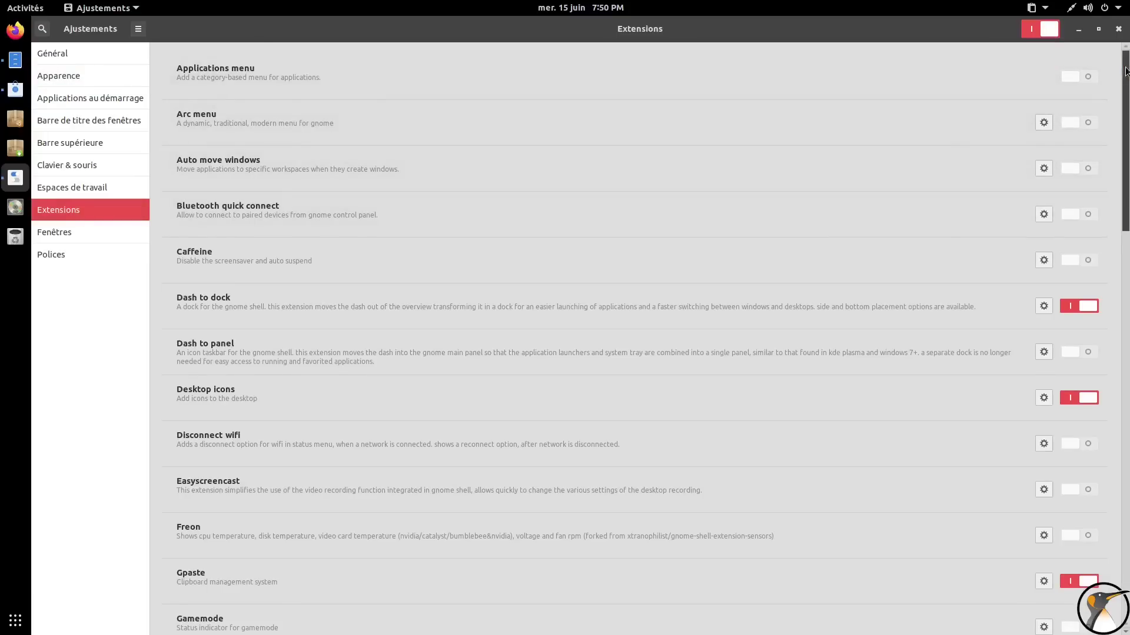
scroll(1091, 246, down, 10)
scroll(1048, 335, down, 10)
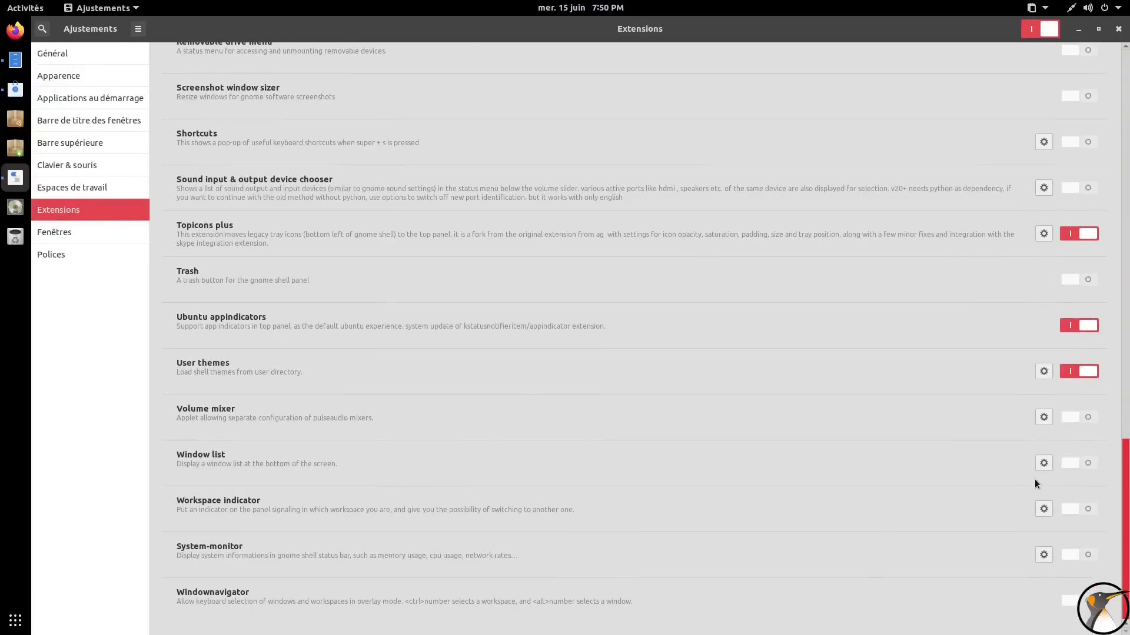
scroll(1033, 482, up, 20)
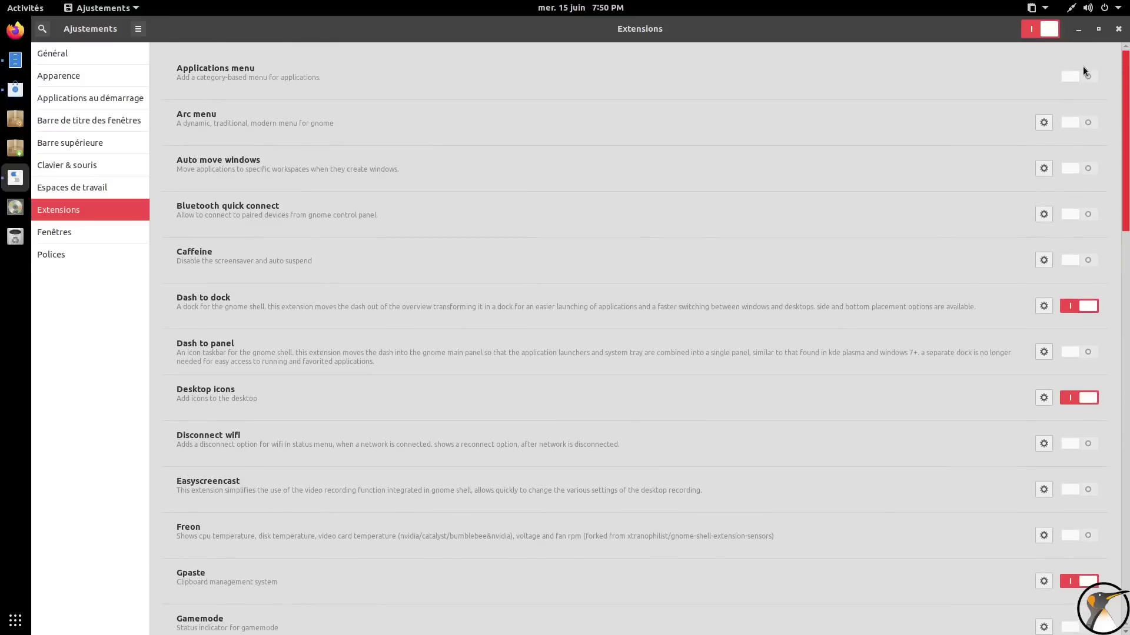
scroll(1083, 66, down, 2)
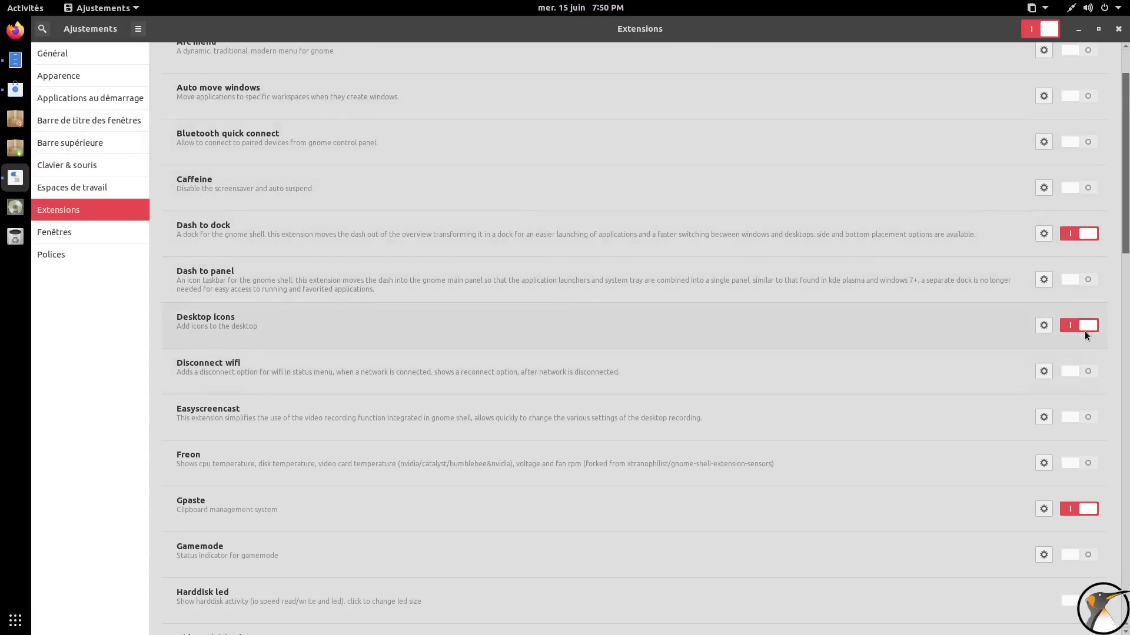
Restore the Ajustements window to a smaller size, widen it and move it slightly toward the desktop's centre
drag(627, 65, 570, 90)
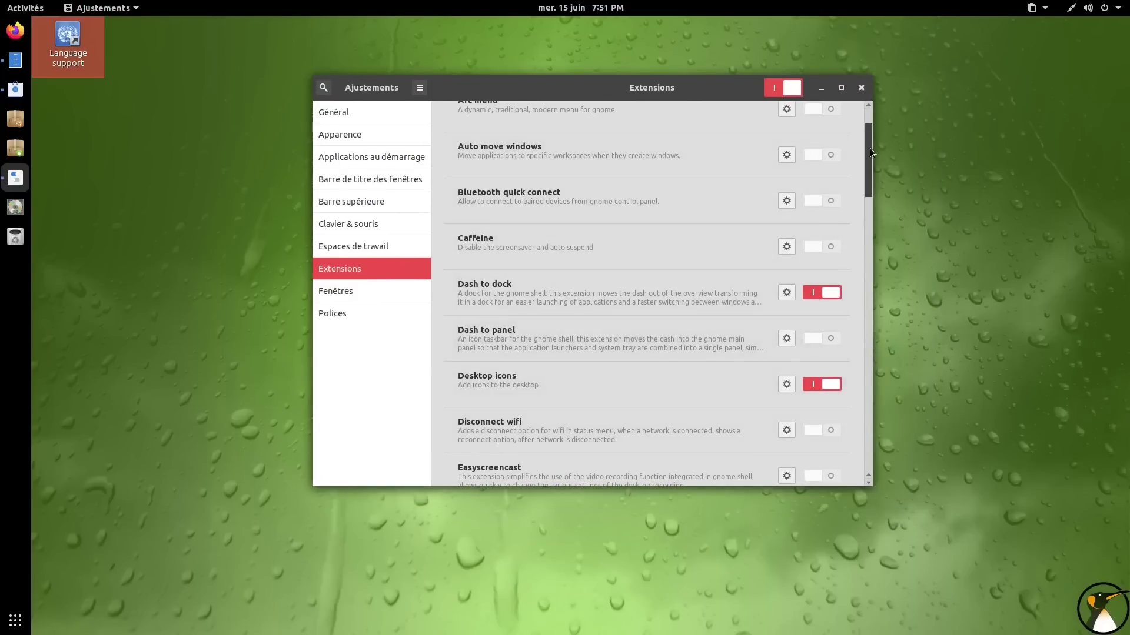
drag(872, 215, 996, 209)
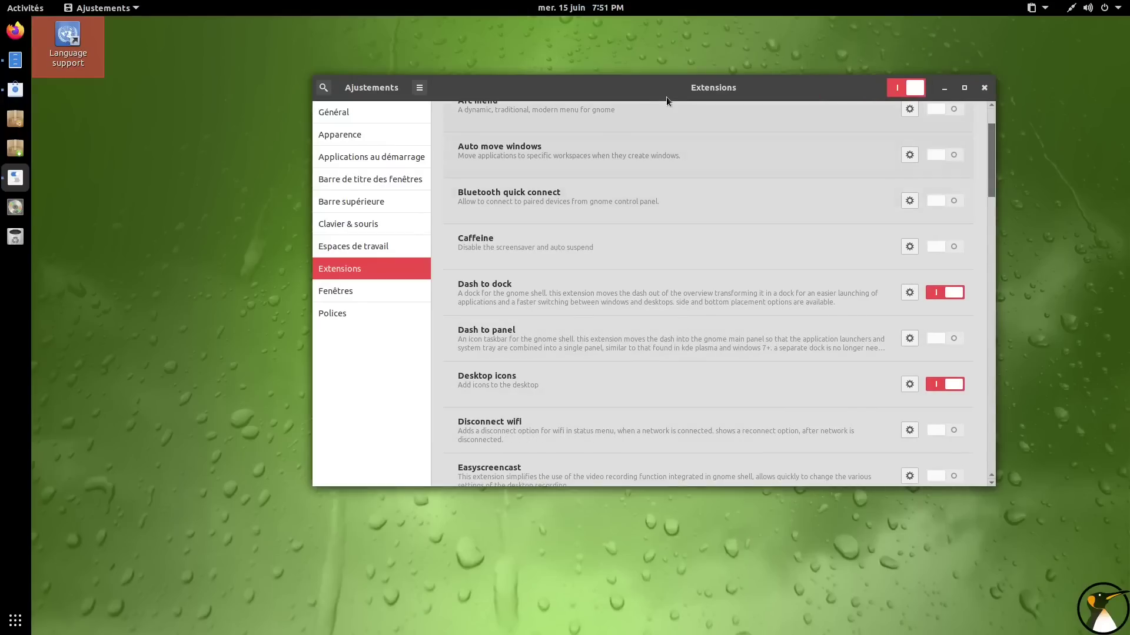
drag(666, 96, 638, 95)
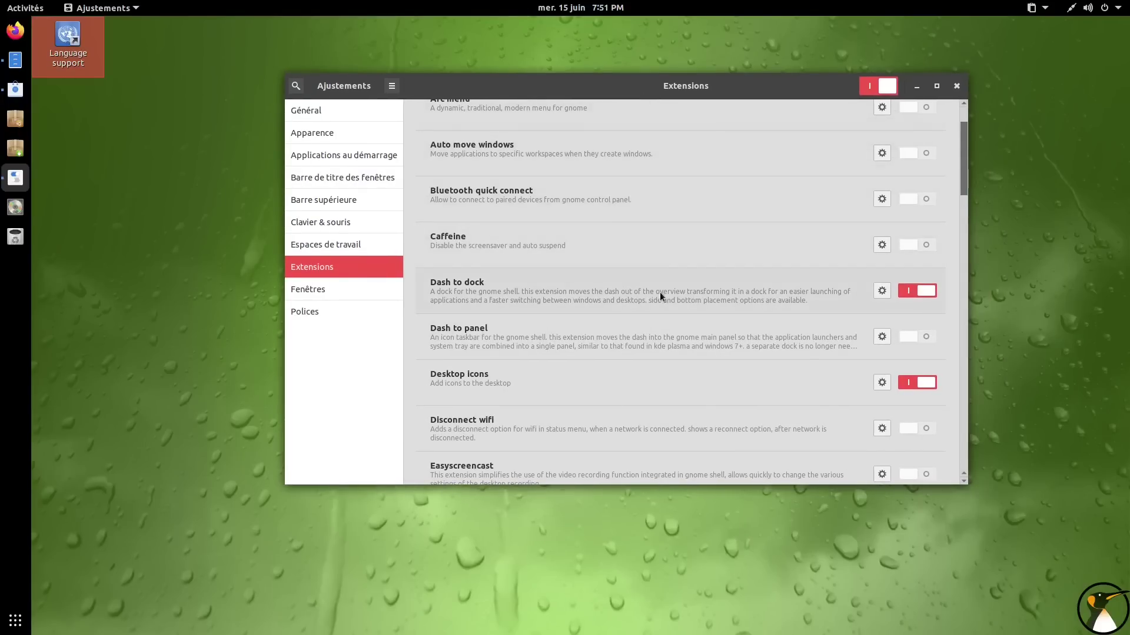
Review the remaining extensions in the list, check Gpaste's clipboard history menu, and close Ajustements
scroll(659, 293, down, 3)
scroll(660, 293, down, 4)
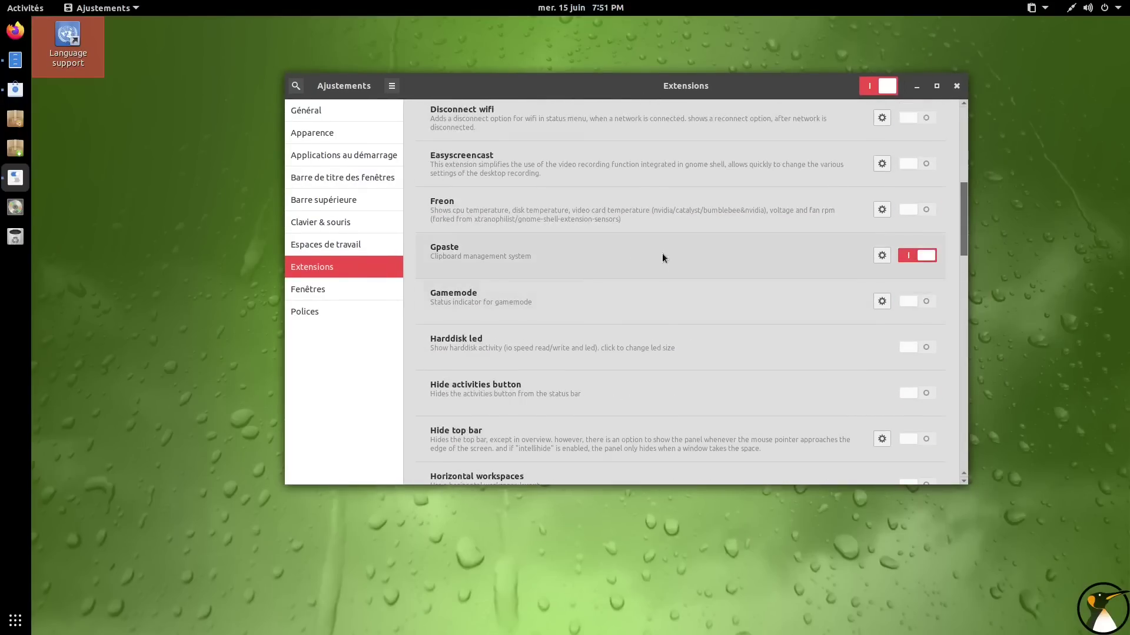
click(1038, 9)
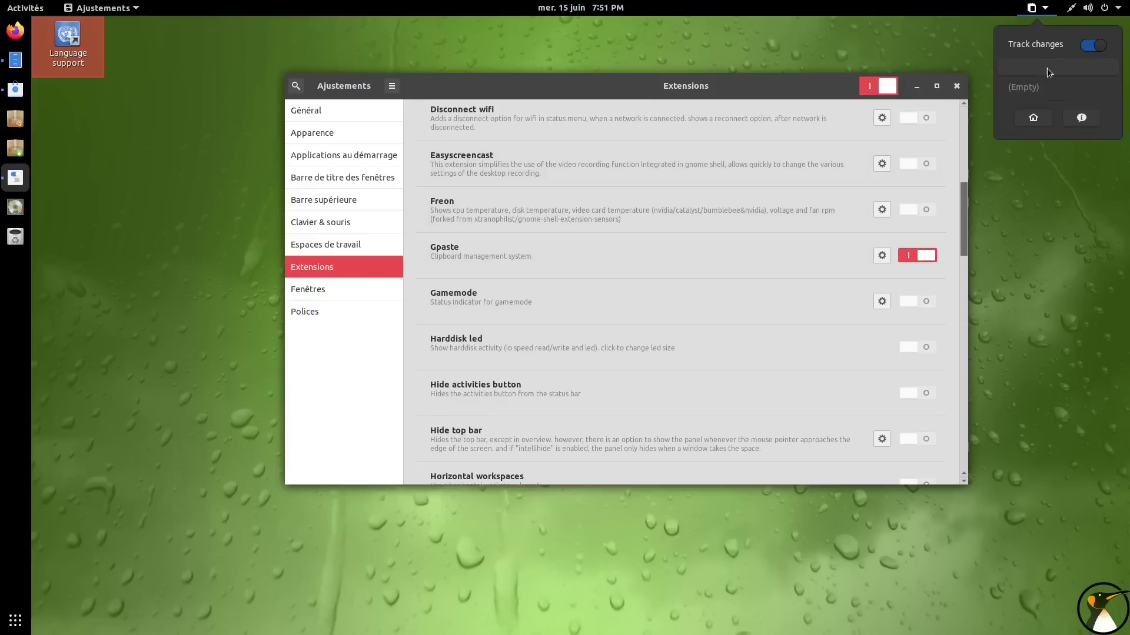
click(1041, 8)
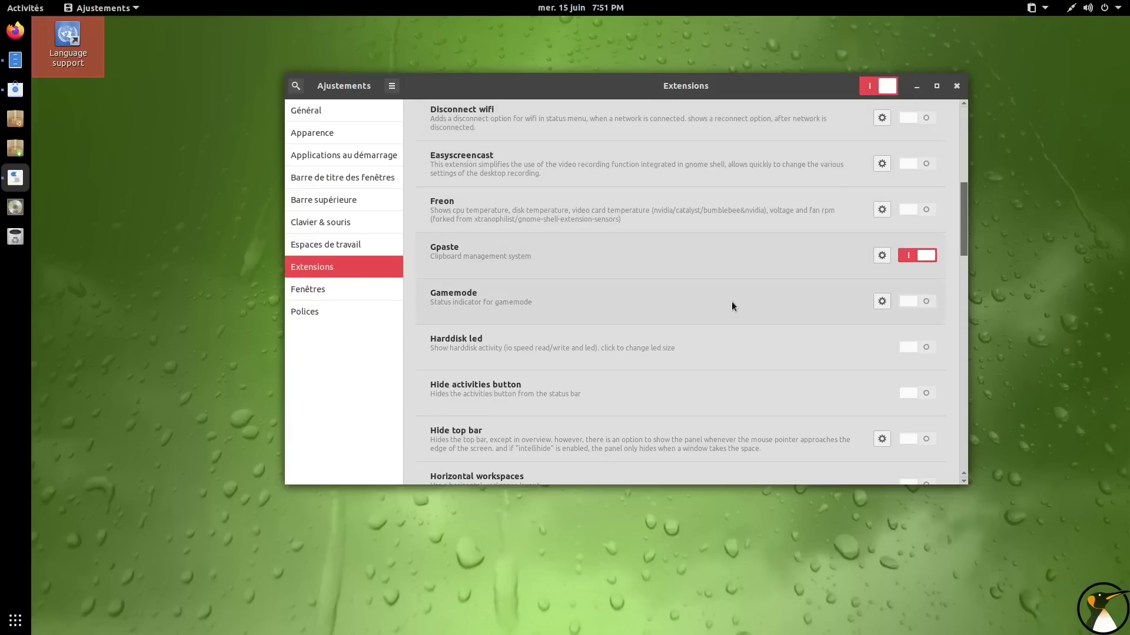
scroll(719, 296, down, 6)
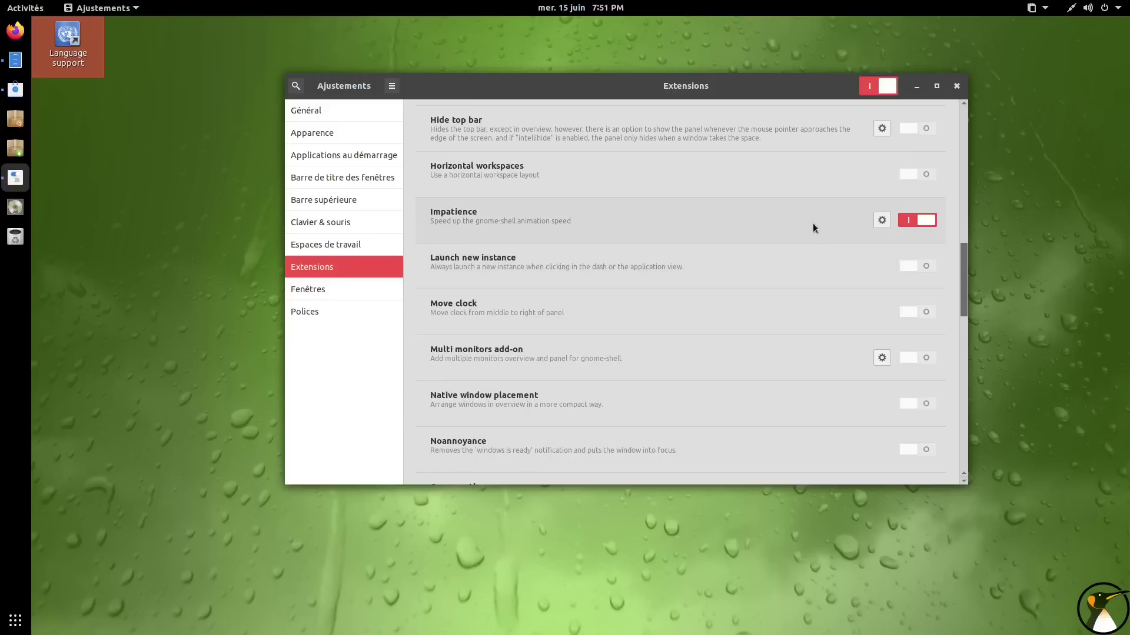
scroll(813, 227, down, 12)
scroll(813, 227, down, 2)
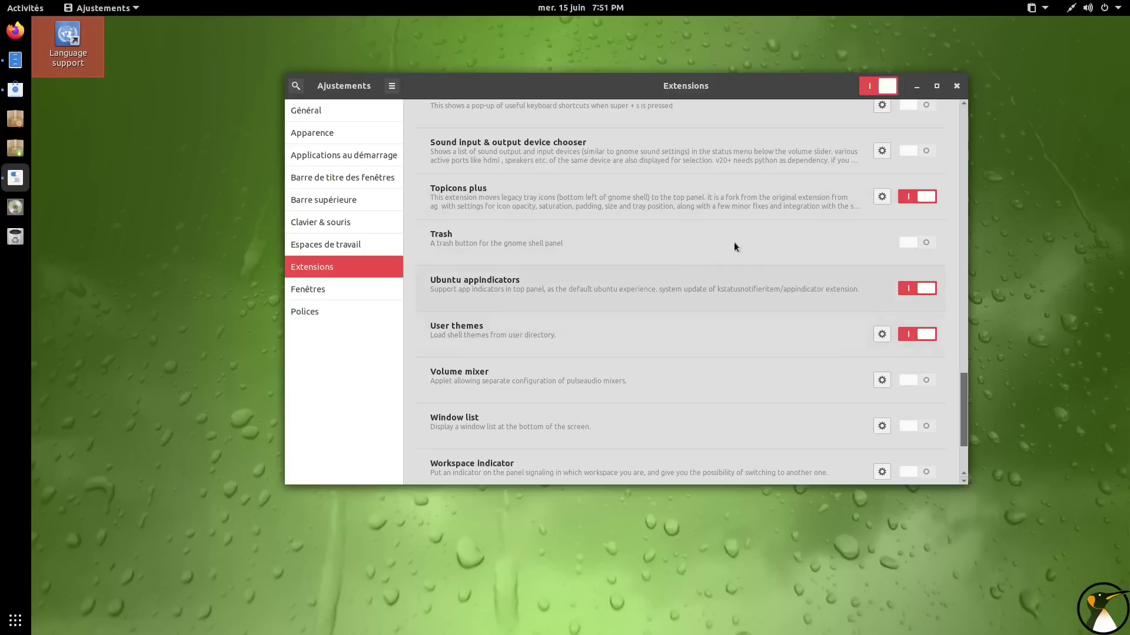
click(956, 87)
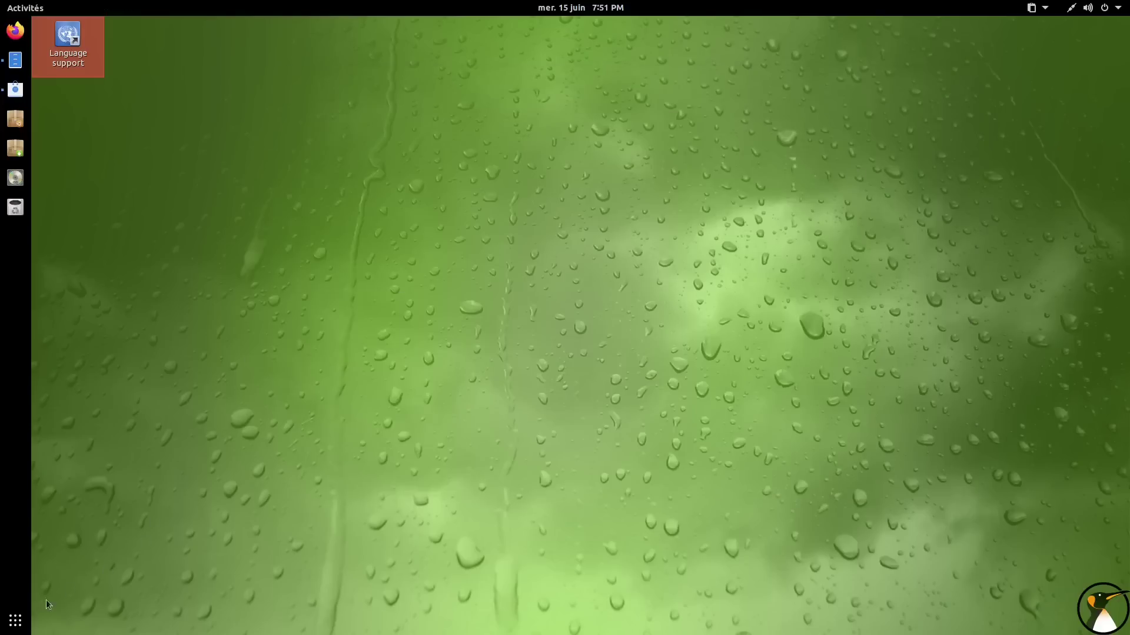
Open the applications overview and look through the first two pages of installed applications
click(15, 621)
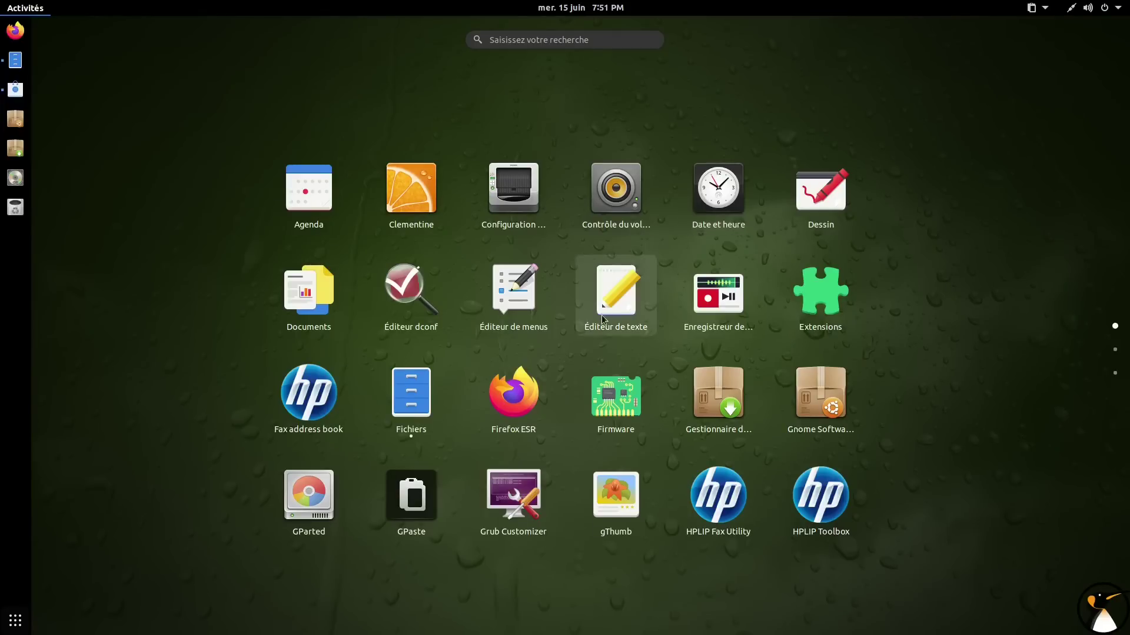
scroll(601, 317, down, 1)
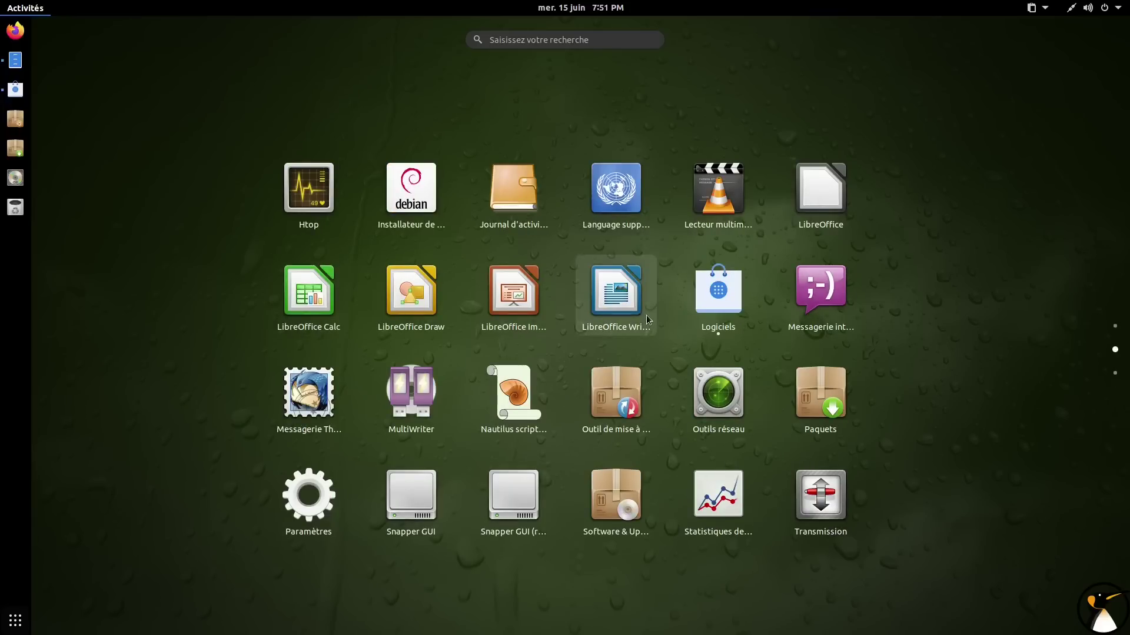
scroll(646, 315, up, 1)
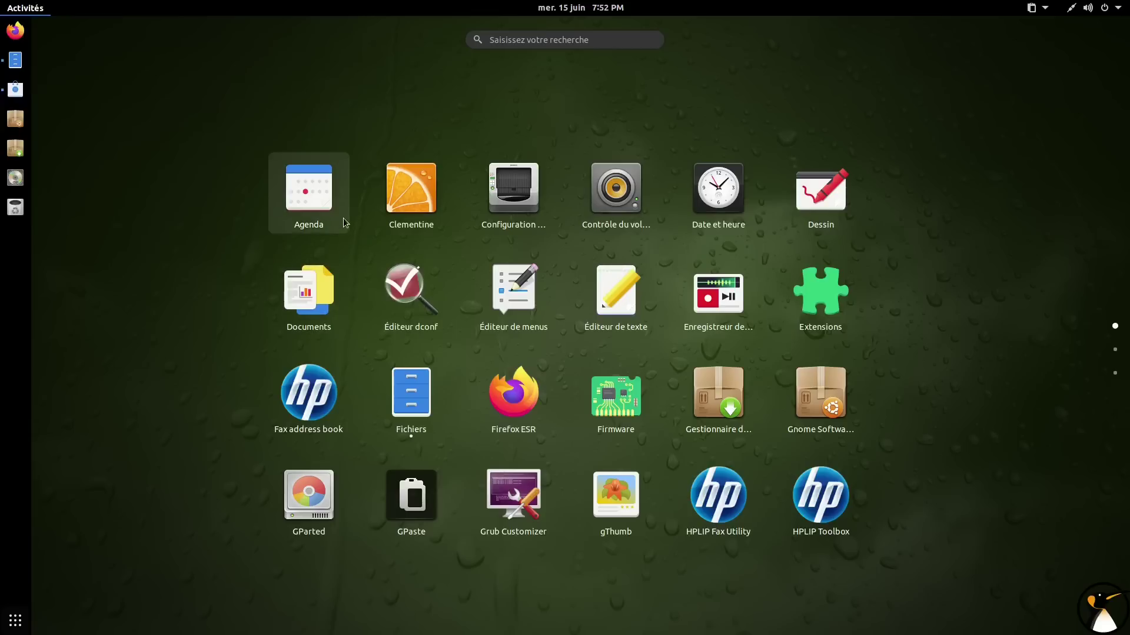
Look through the remaining pages of installed applications and the contents of the Utilitaires folder, and close the folder
scroll(343, 218, down, 1)
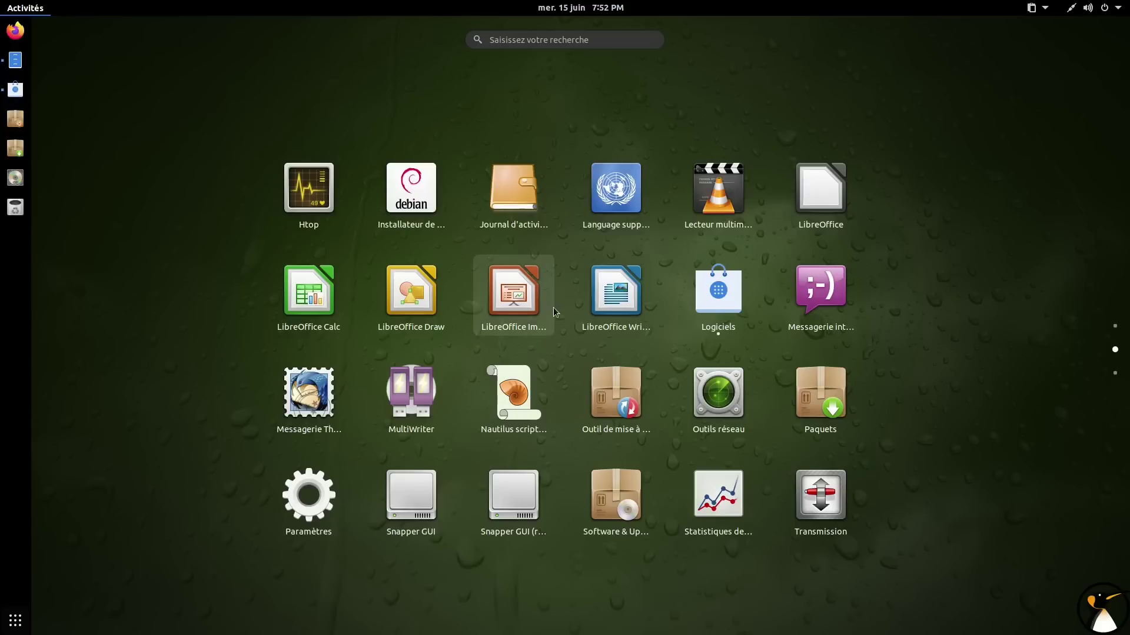
scroll(553, 307, down, 1)
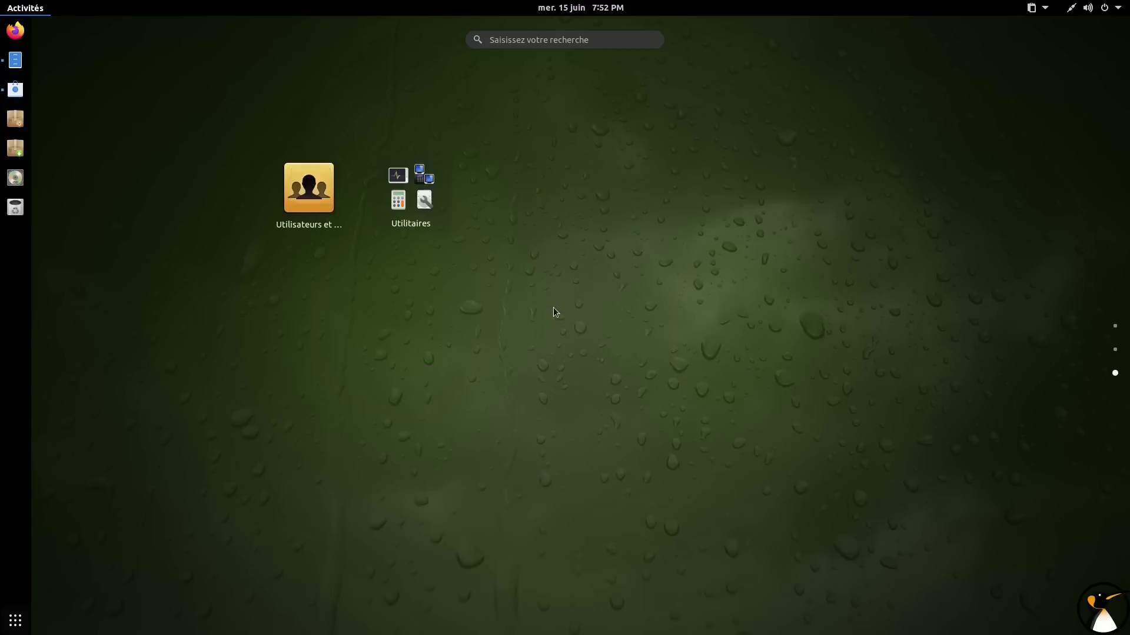
click(409, 224)
scroll(532, 295, down, 1)
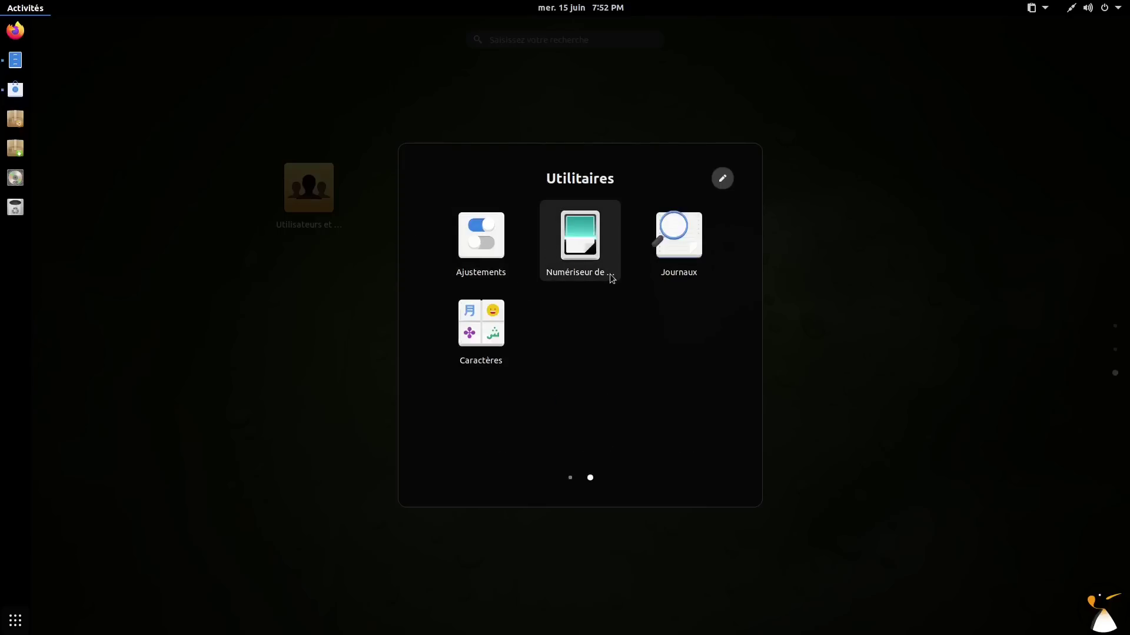
scroll(618, 275, up, 1)
click(873, 284)
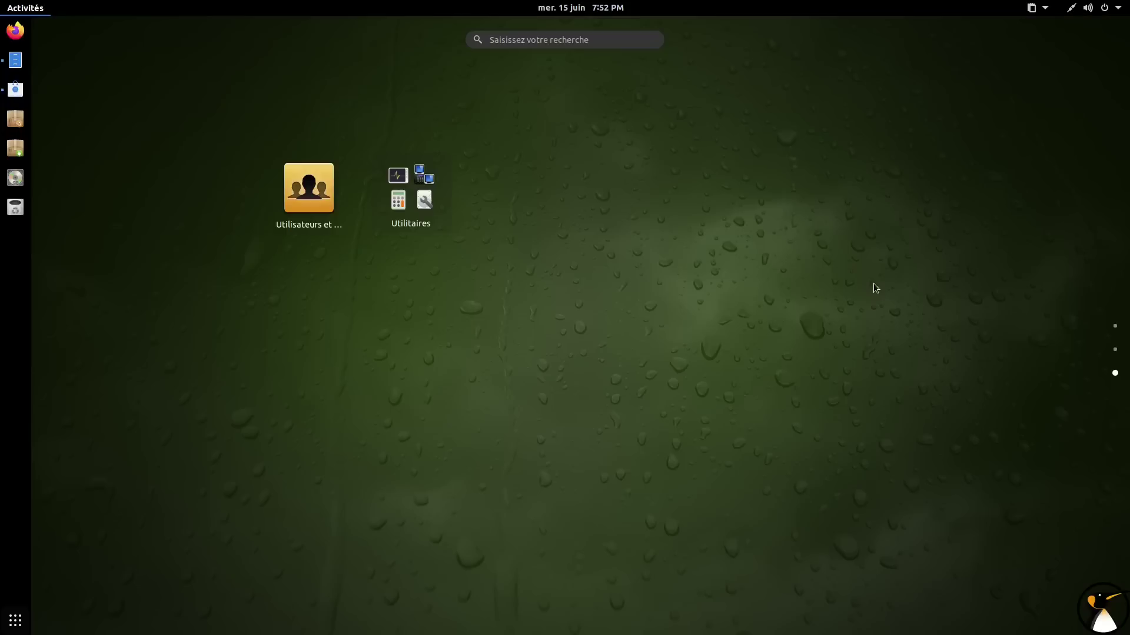
Go back over all the pages of installed applications, returning to the first page
scroll(525, 257, up, 1)
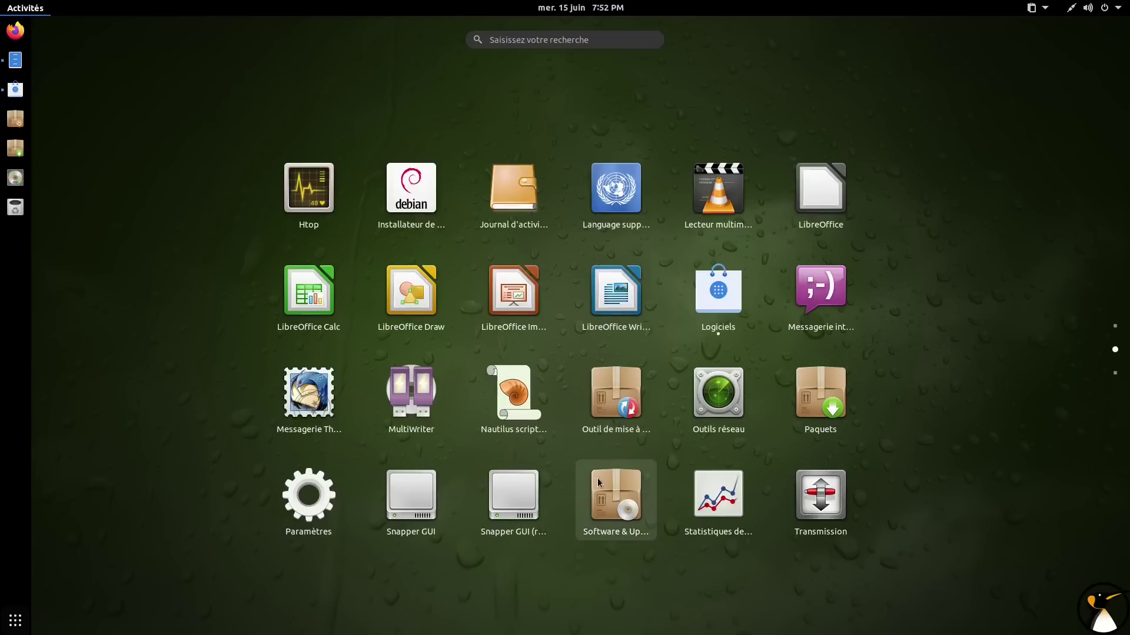
scroll(678, 253, up, 1)
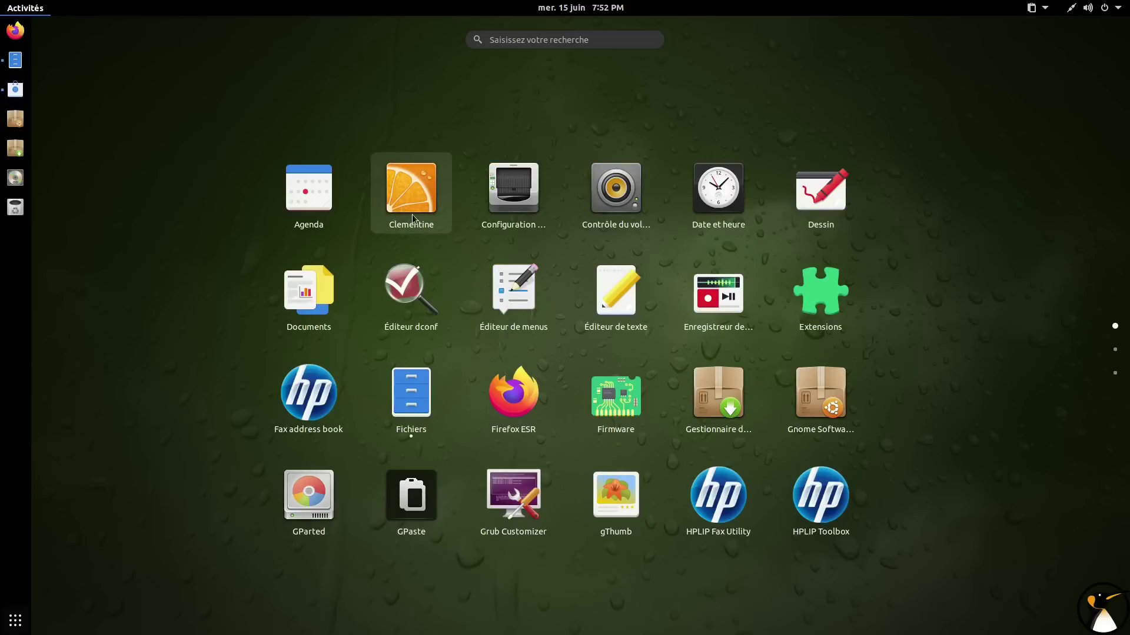
scroll(412, 214, down, 1)
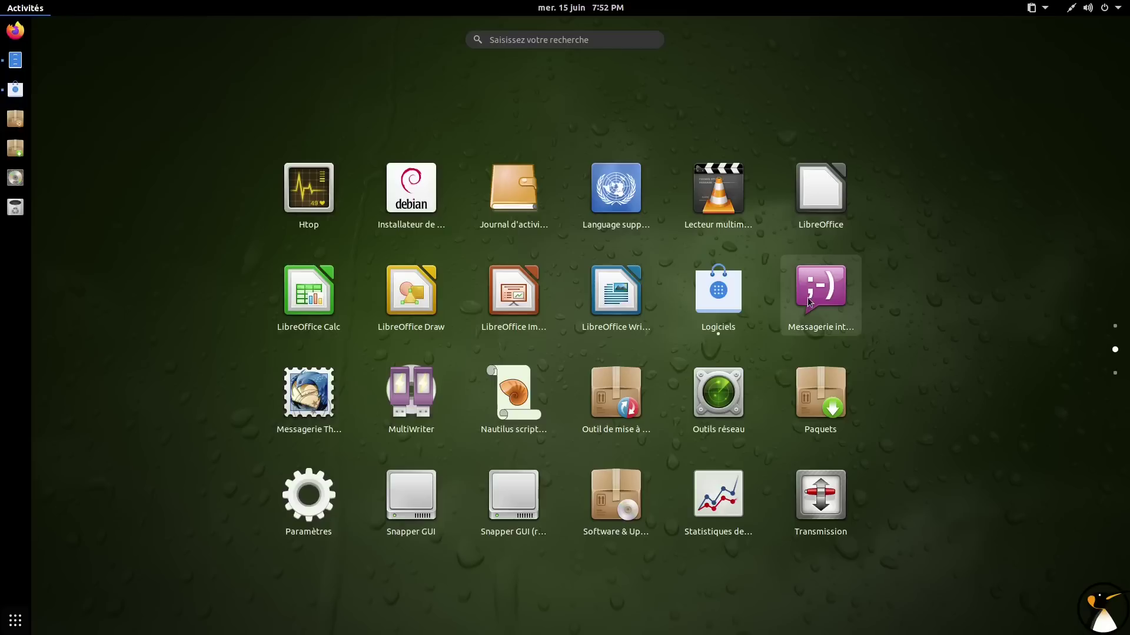
scroll(808, 301, down, 1)
scroll(808, 301, up, 2)
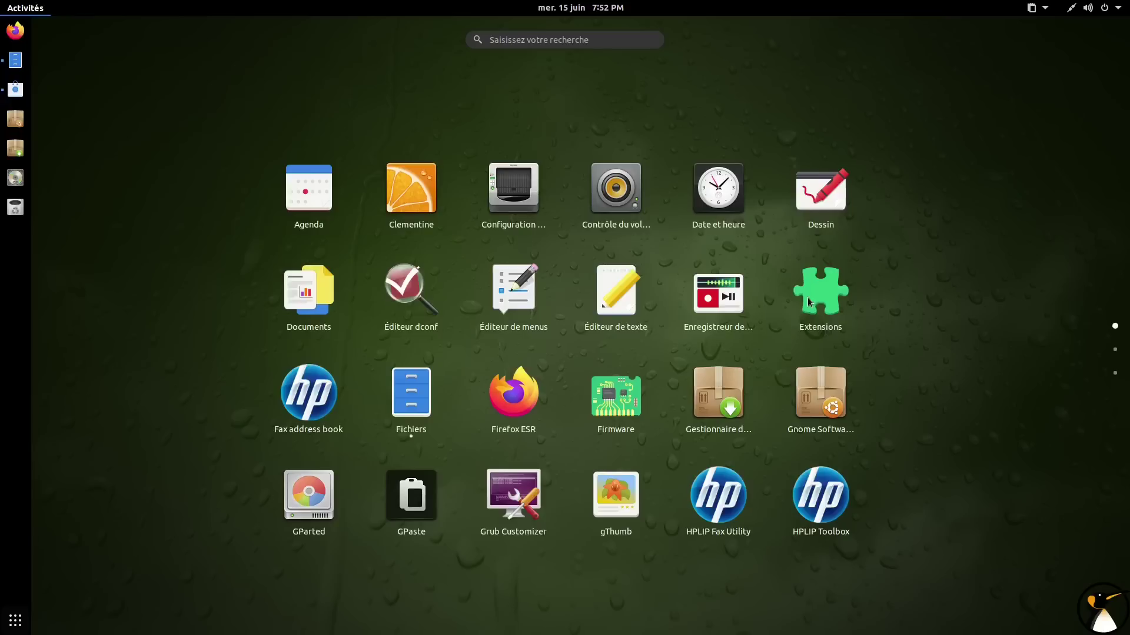
Launch Snapper GUI, review the root snapshots in a centred and enlarged window, and close it
scroll(808, 303, down, 1)
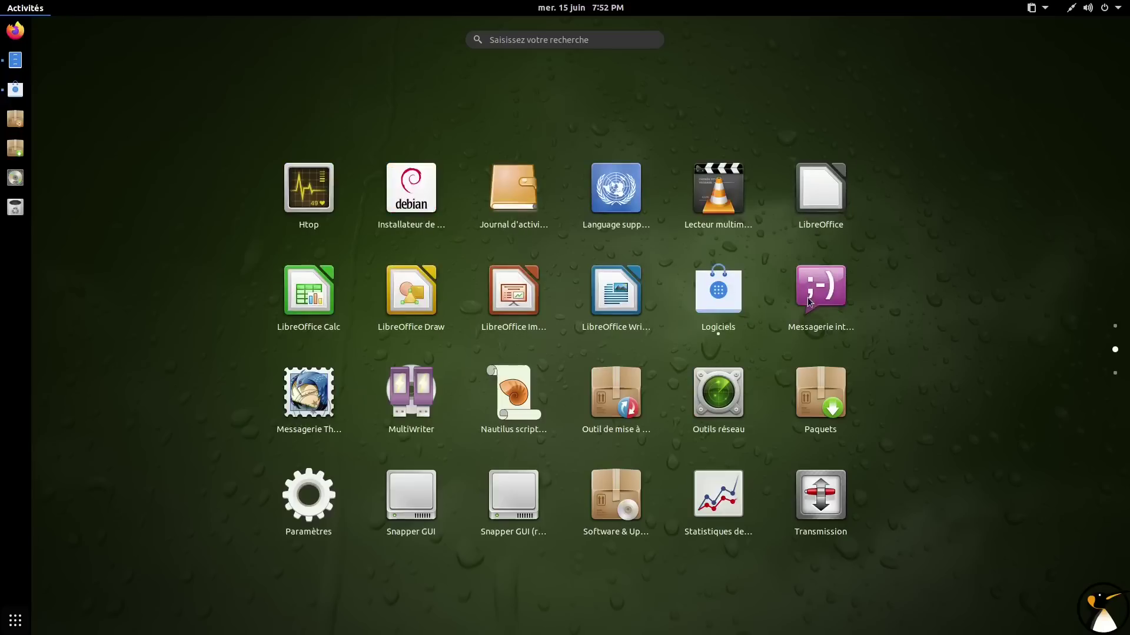
click(435, 488)
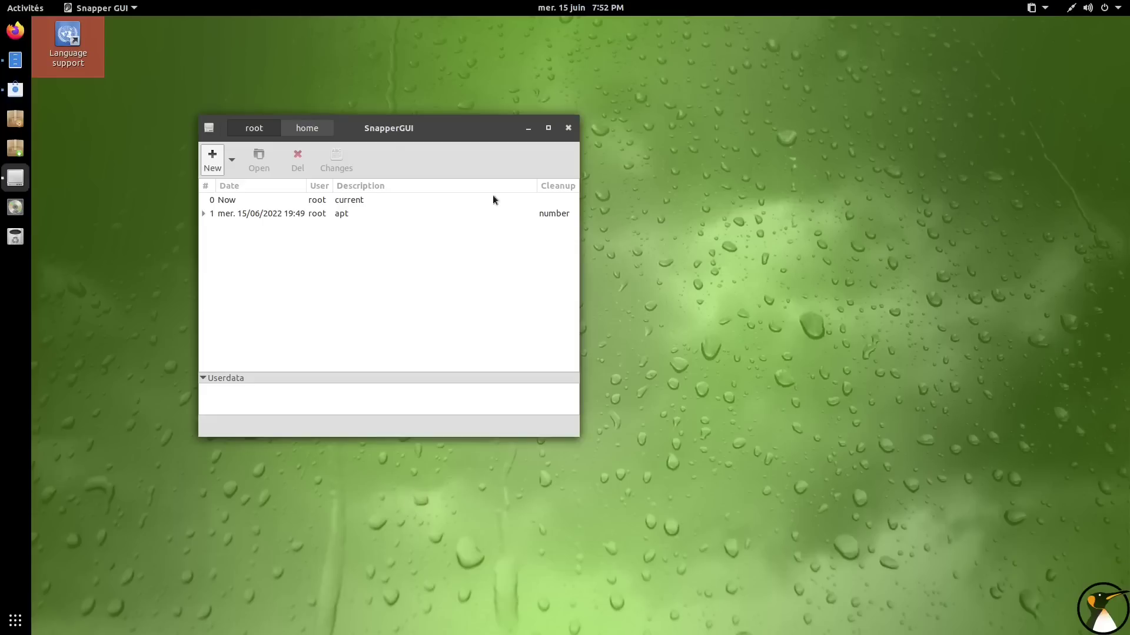
drag(401, 124, 569, 125)
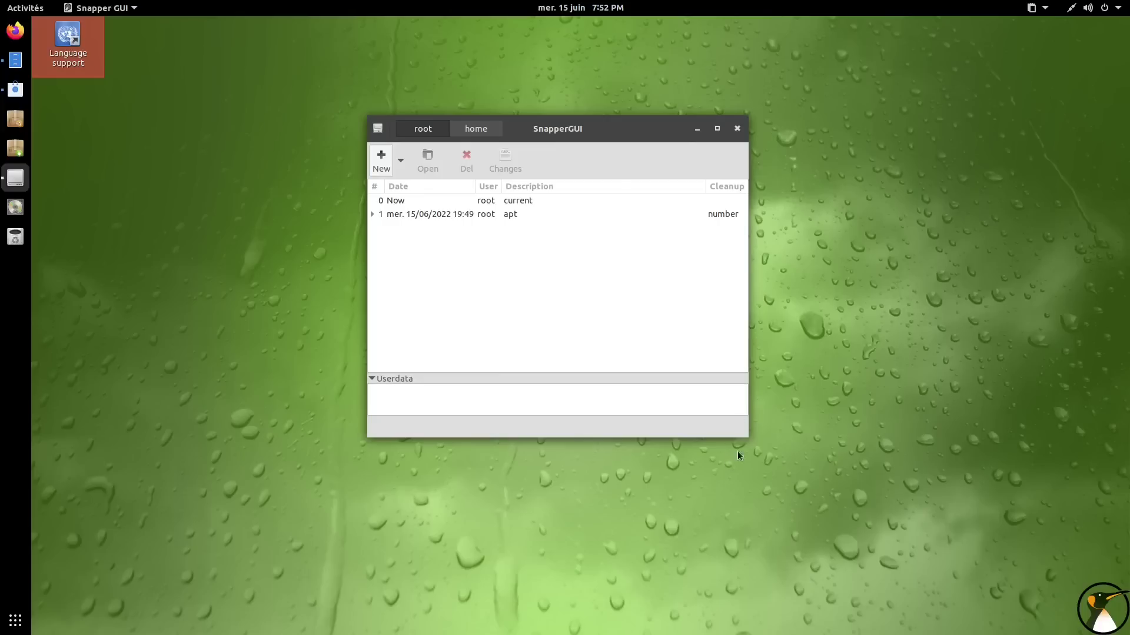
drag(748, 437, 878, 505)
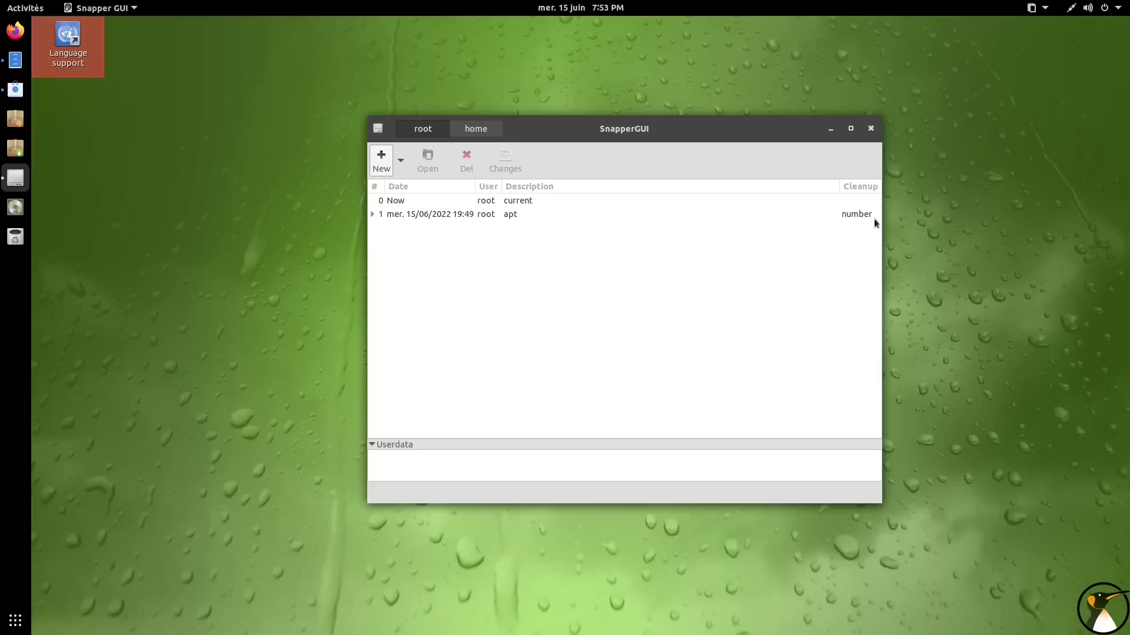
click(873, 129)
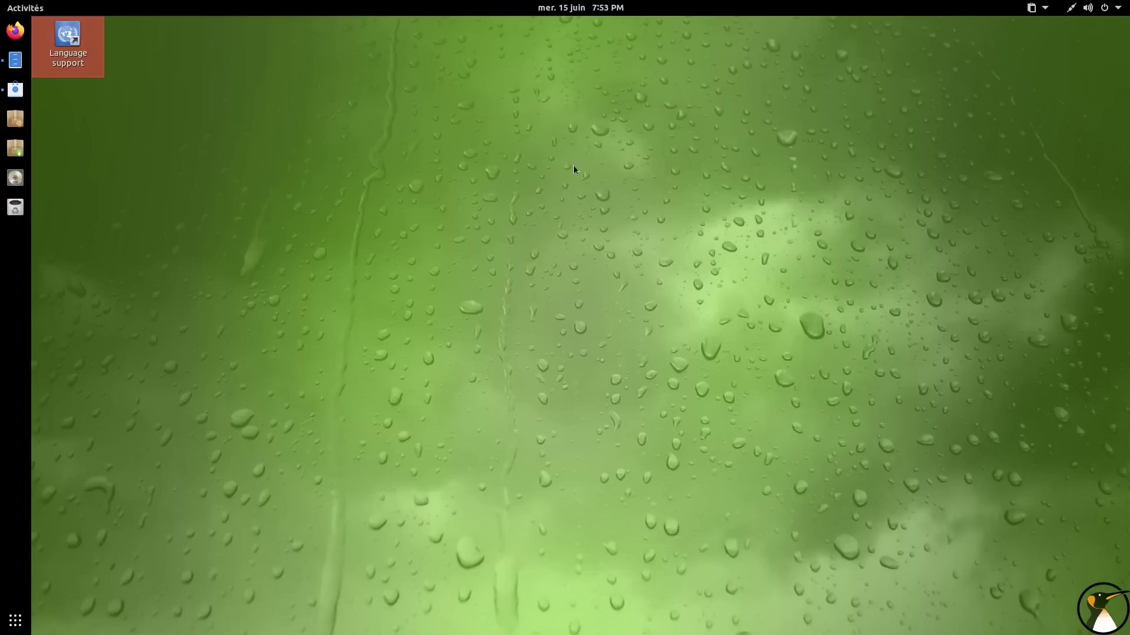
Open the software repository settings from Logiciels and examine the Debian sources and the Bullseye Backports and Fast Track entries
click(12, 89)
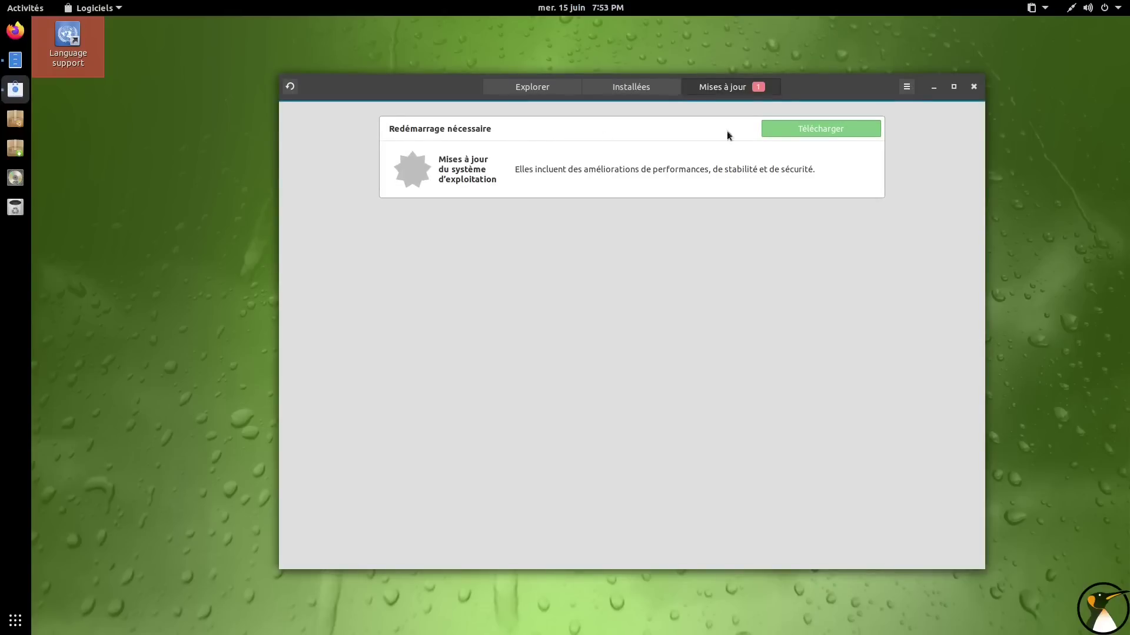
click(906, 89)
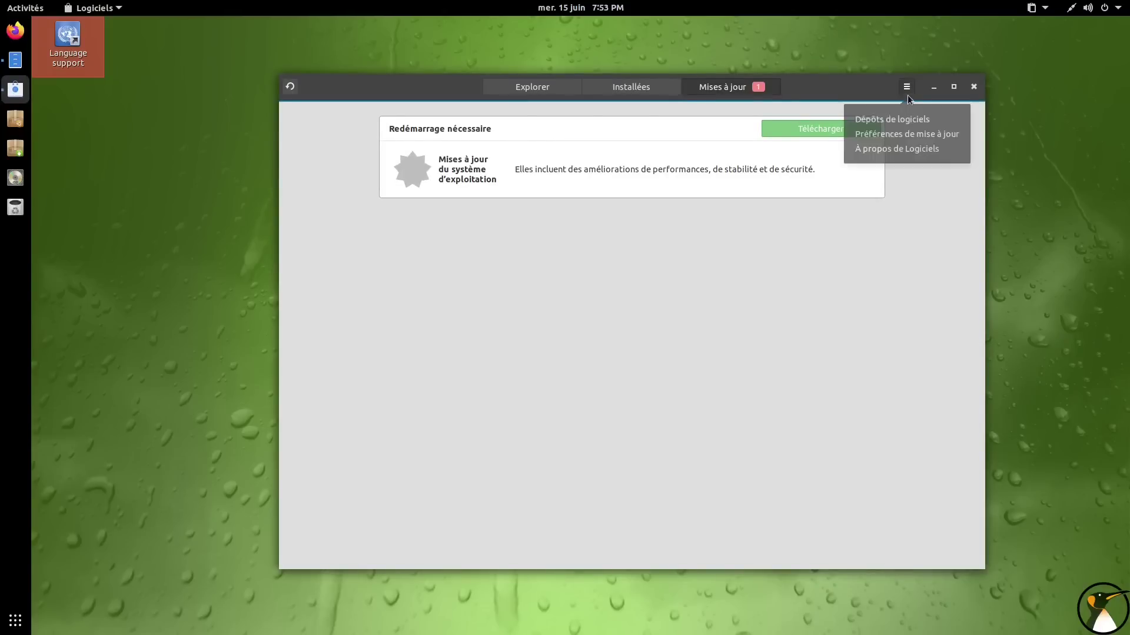
click(909, 126)
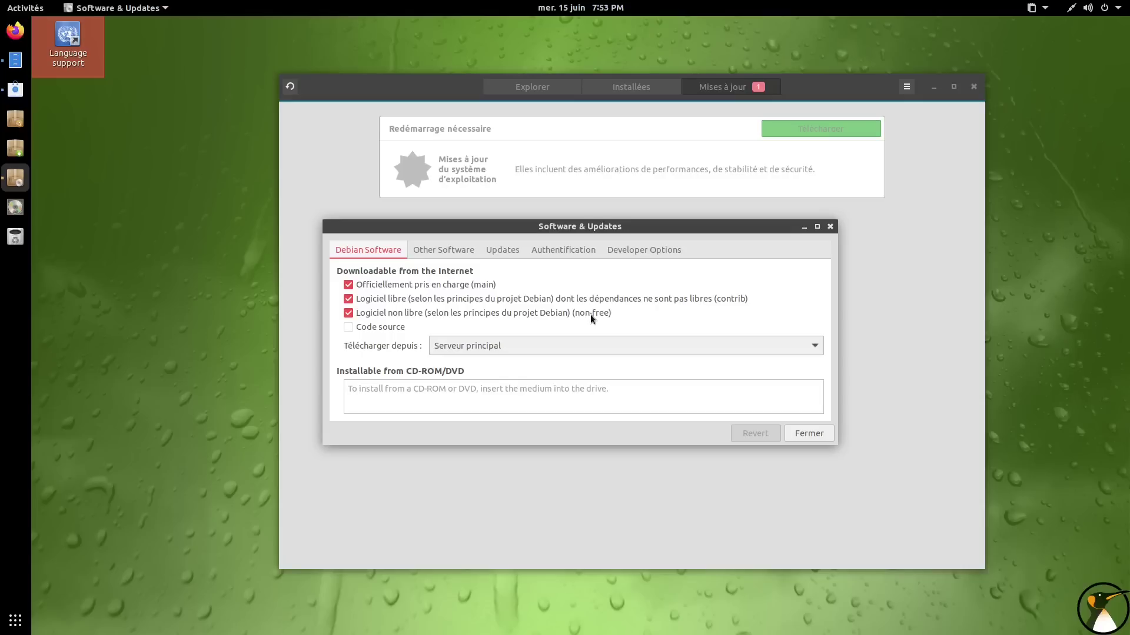
click(459, 250)
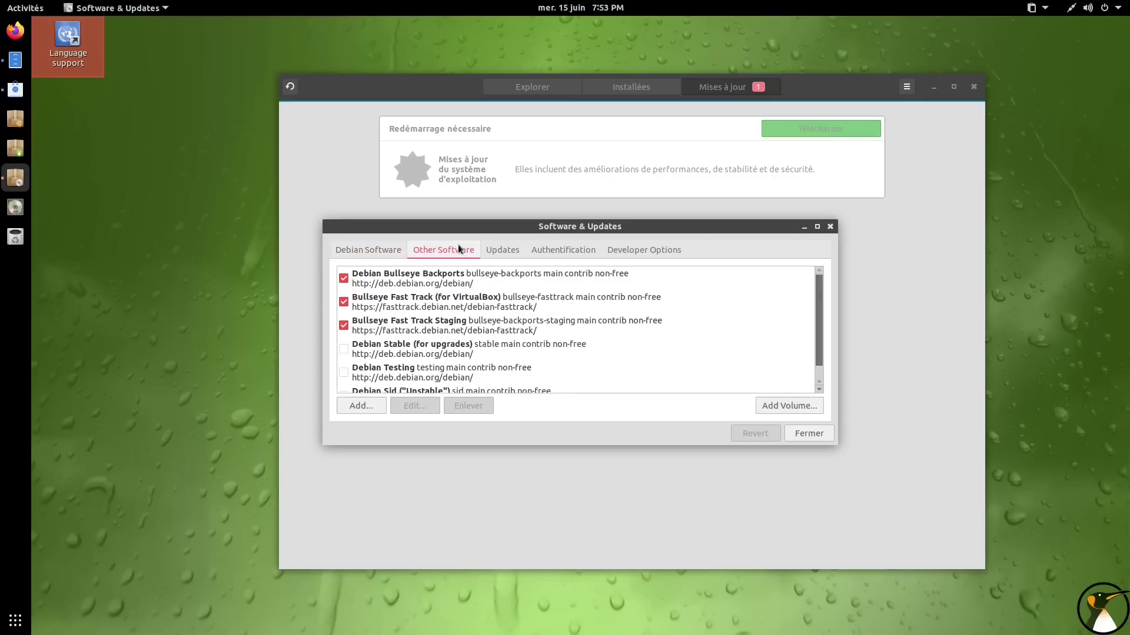
click(456, 281)
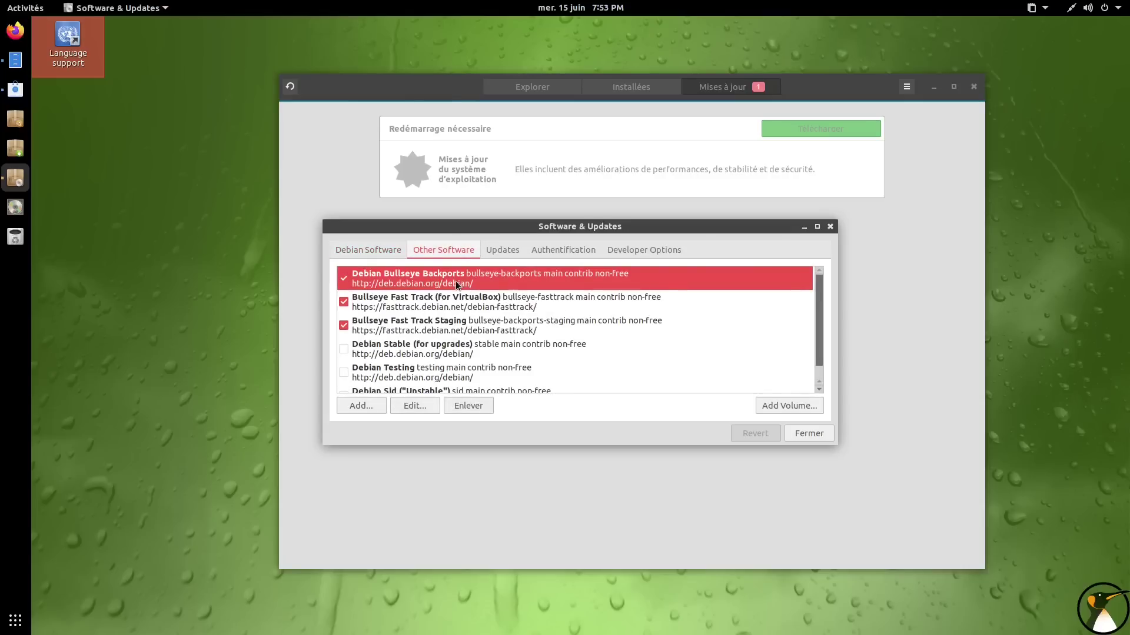
click(451, 305)
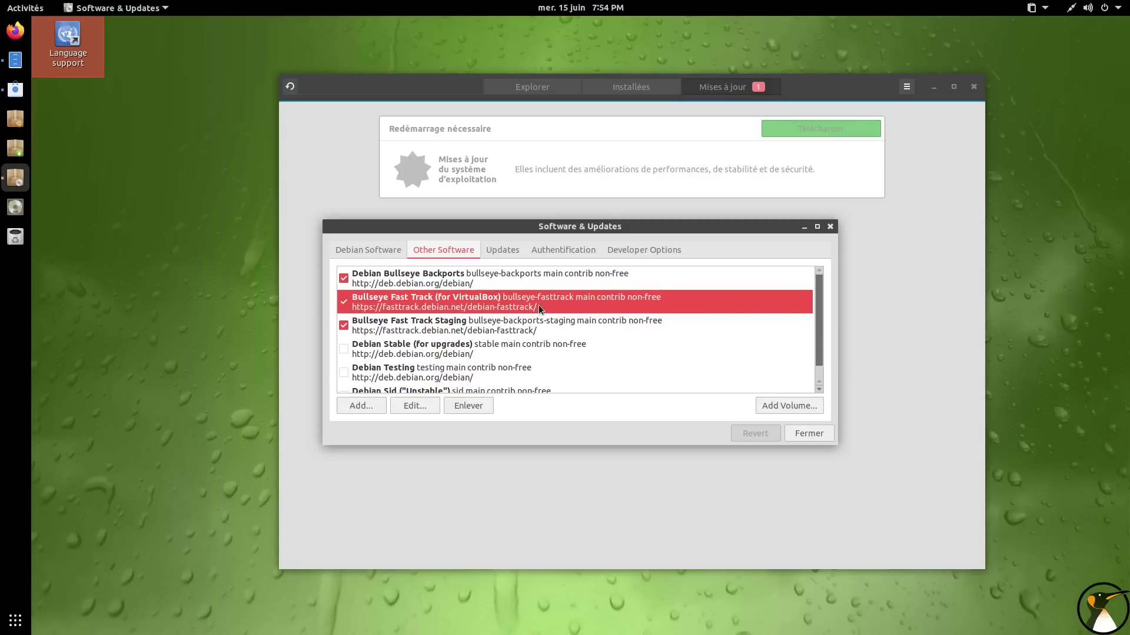
Review the Updates, Authentification and Developer Options settings, and close Software & Updates
click(499, 252)
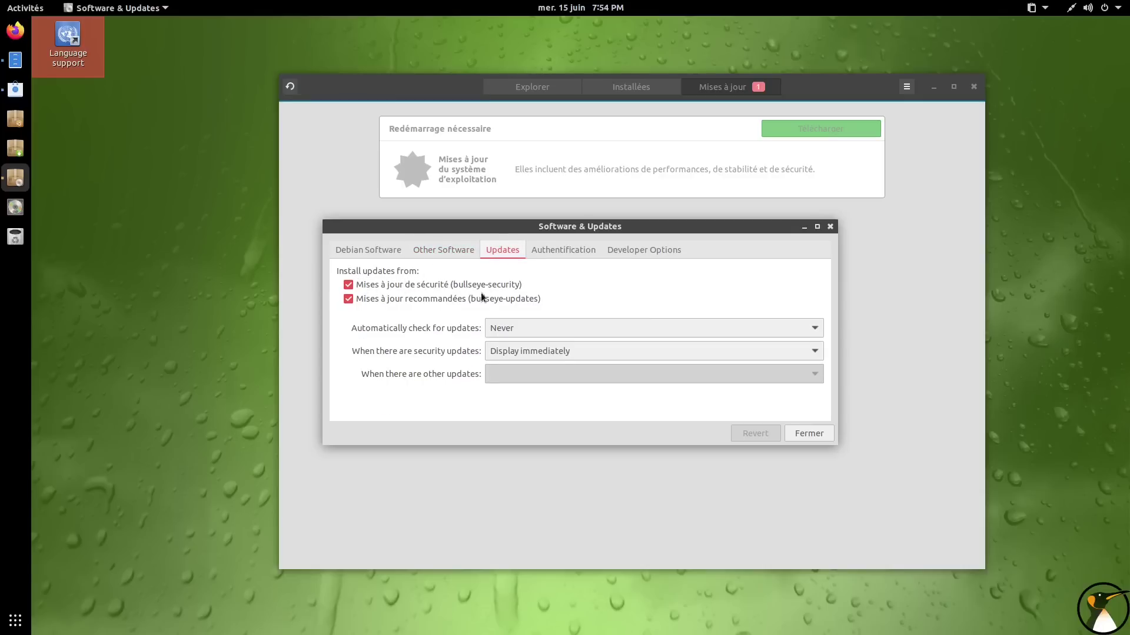
click(563, 251)
click(634, 250)
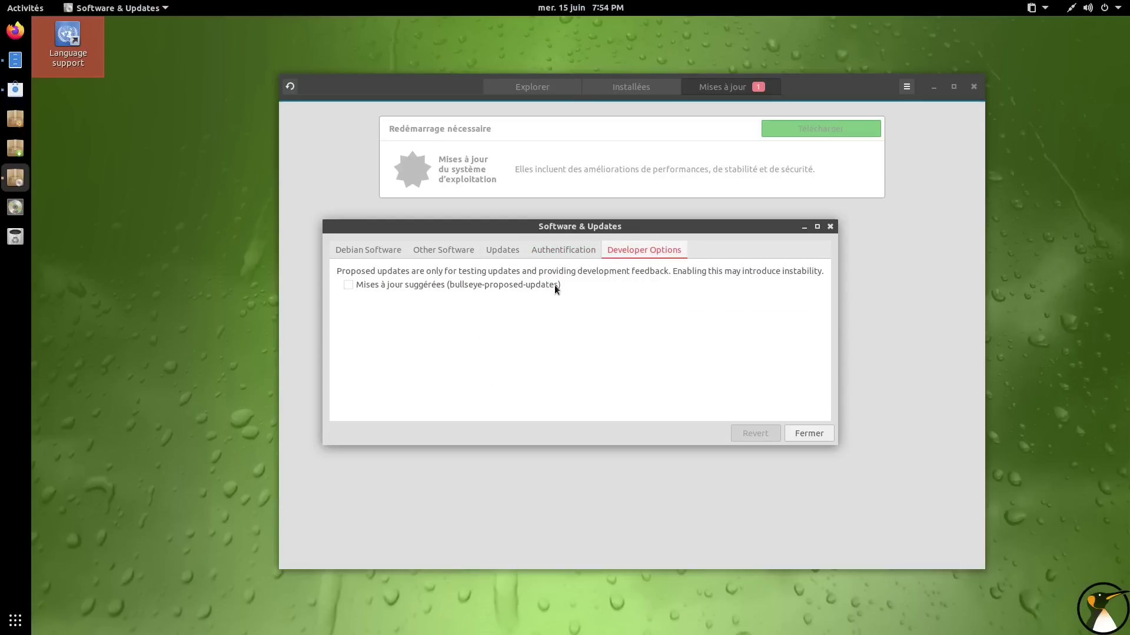
click(809, 434)
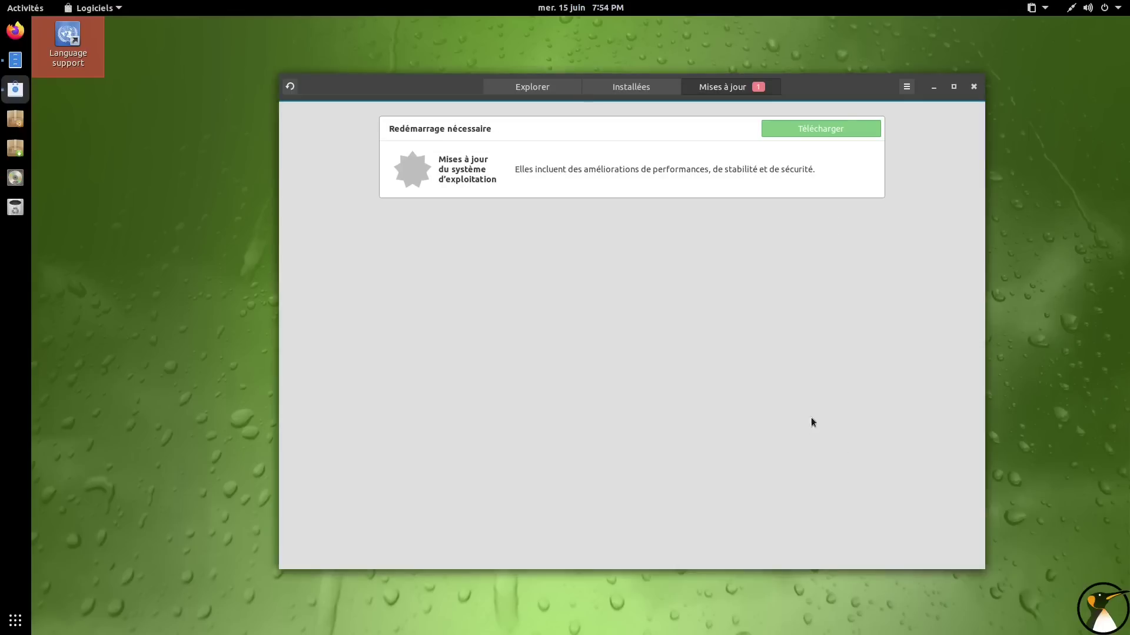
View the package details of the pending operating system update, and close Logiciels
click(673, 180)
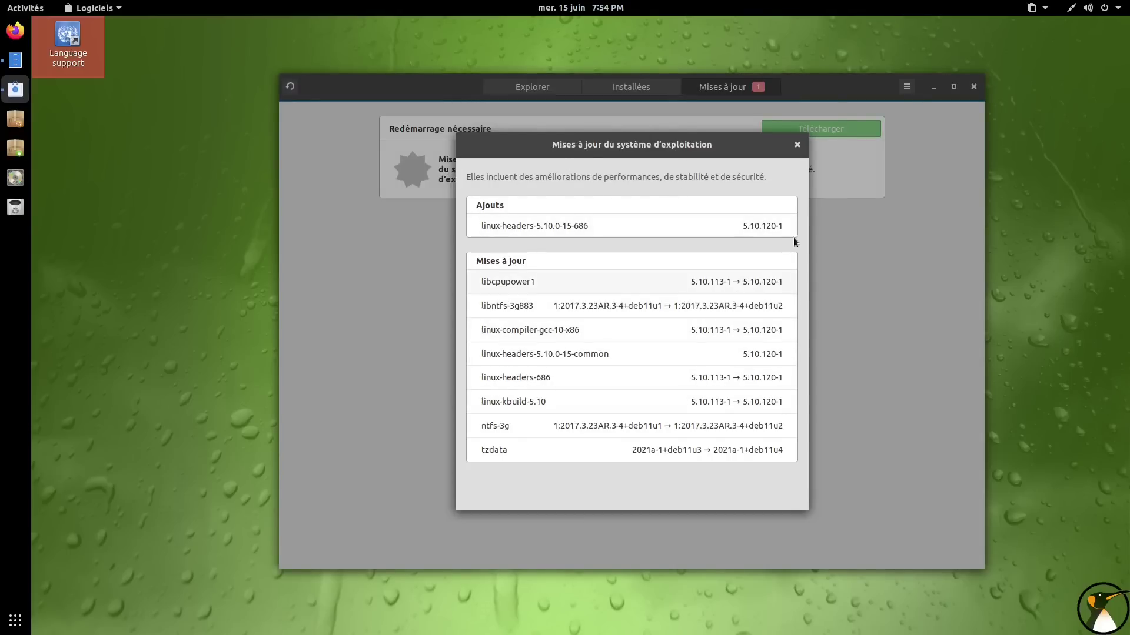
click(797, 144)
click(974, 87)
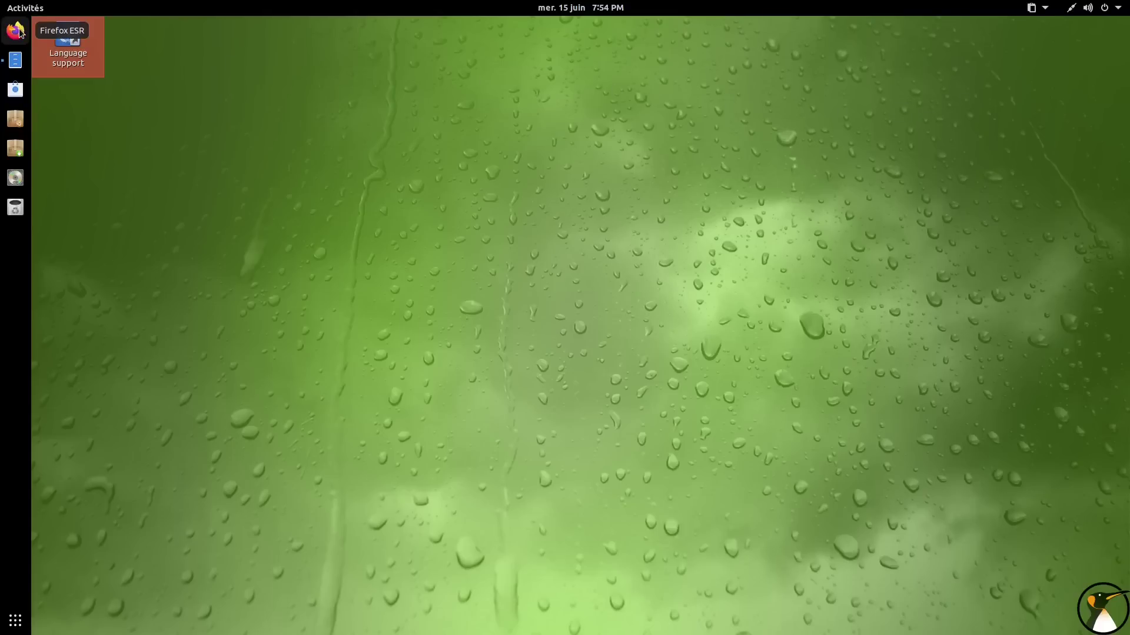
Launch Clementine from the installed applications and open its music transcoder
click(15, 621)
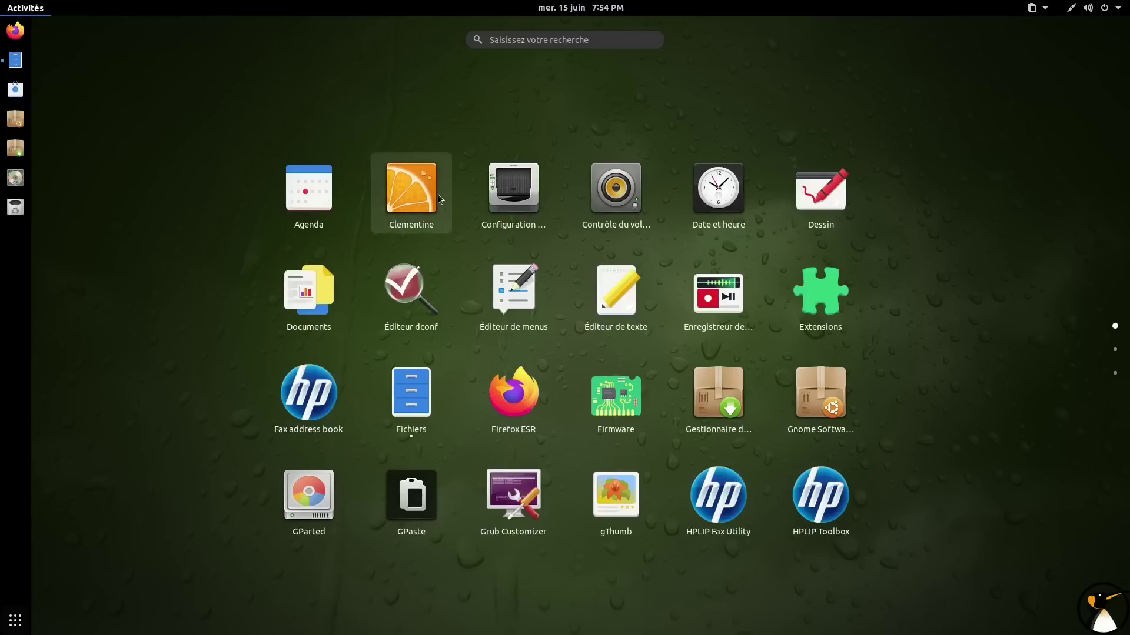
click(438, 194)
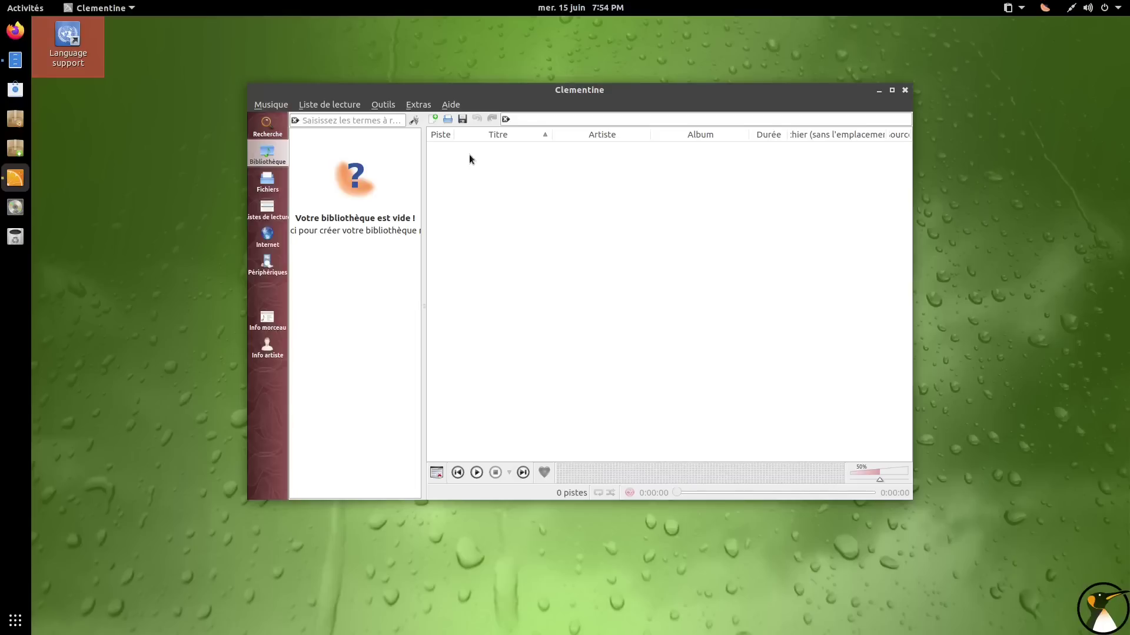
click(379, 106)
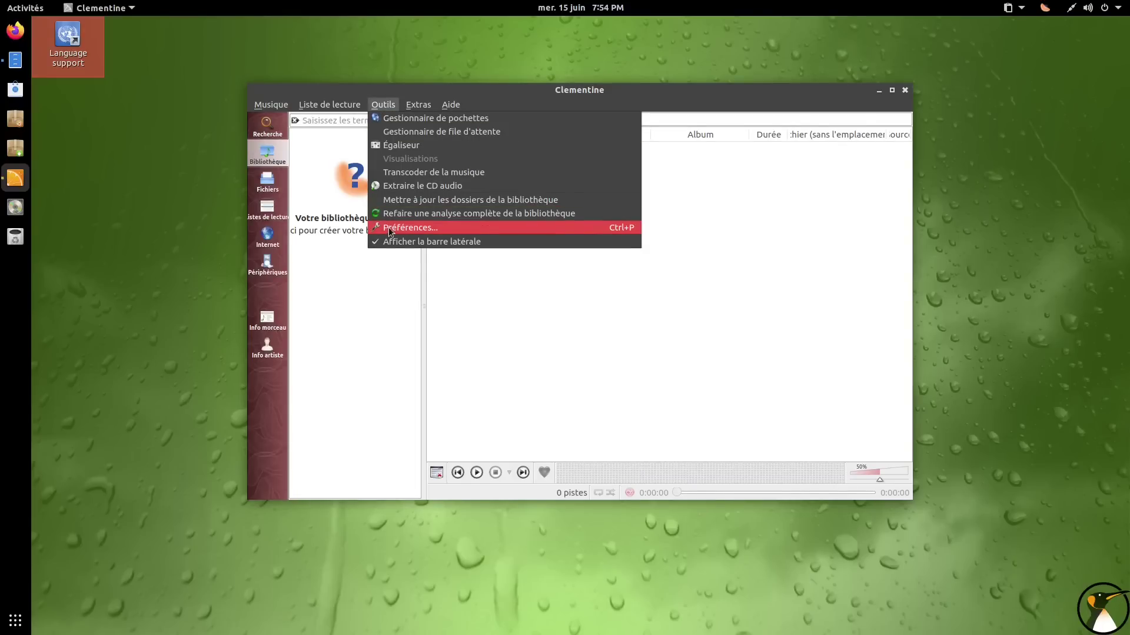
key(Escape)
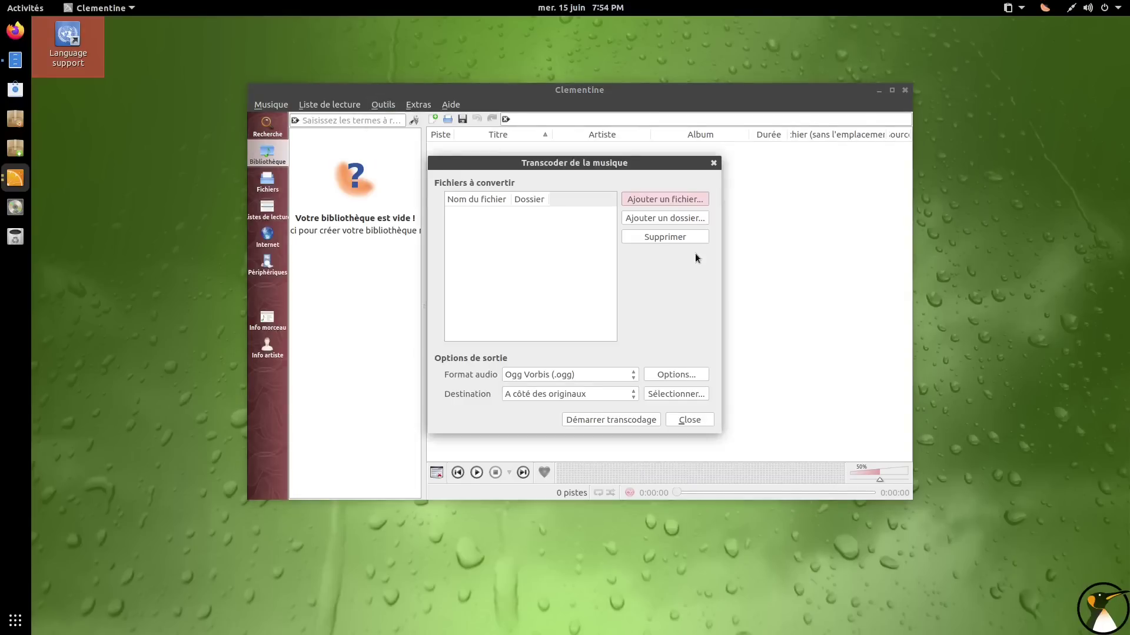
Check the audio formats offered by the music transcoder, close it without converting anything, and quit Clementine
click(612, 374)
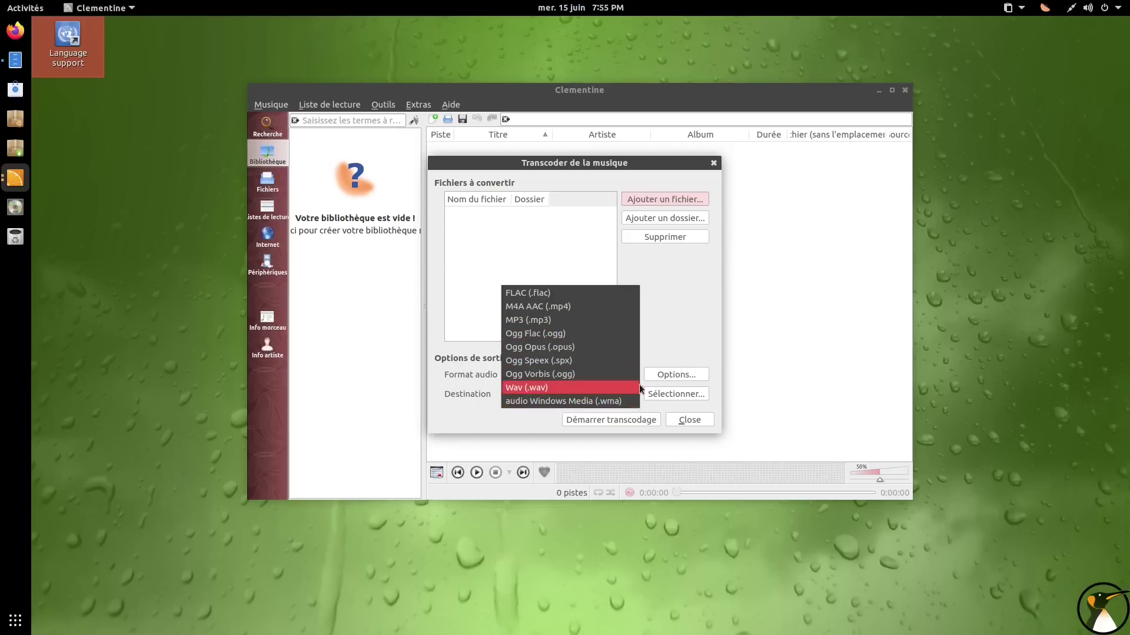
click(674, 315)
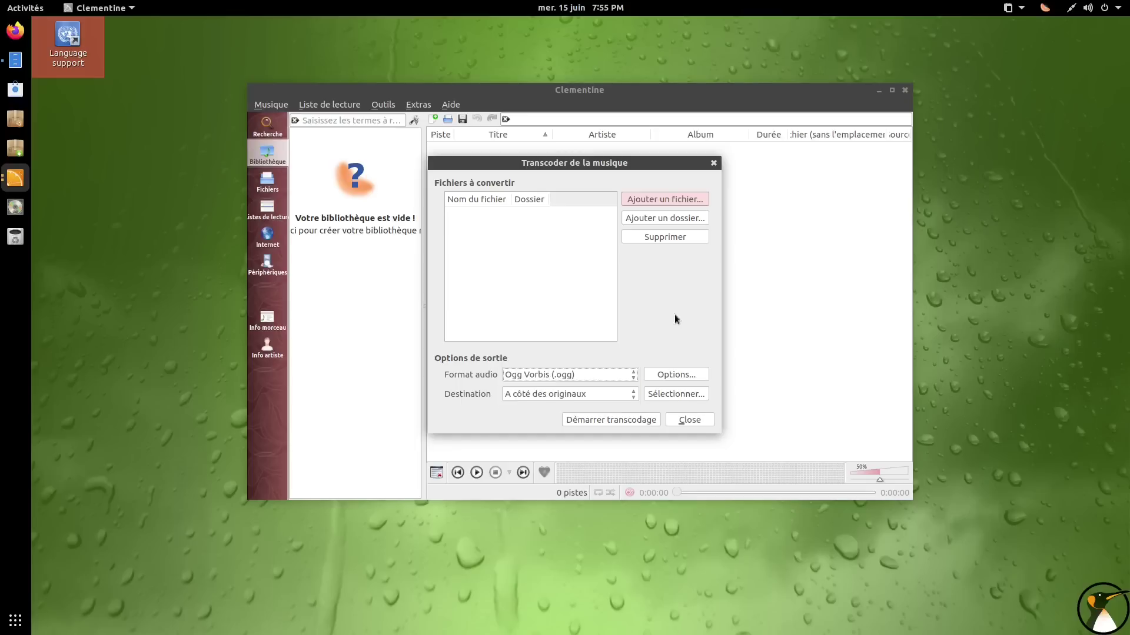
click(693, 423)
click(272, 106)
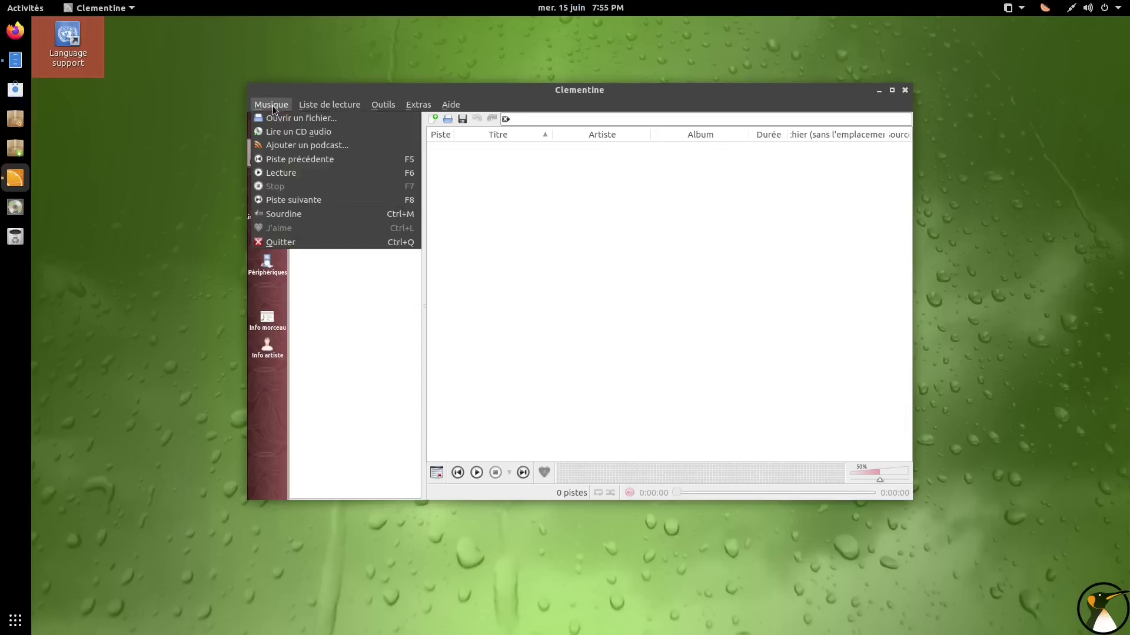
click(283, 243)
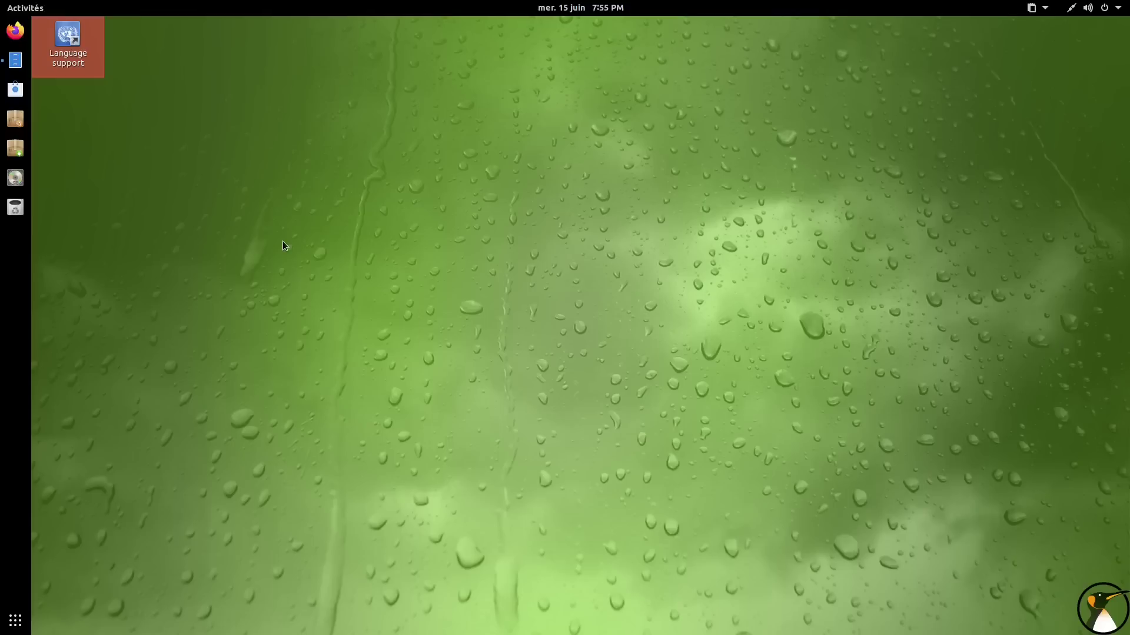
Launch LibreOffice Calc from the second page of installed applications
click(25, 8)
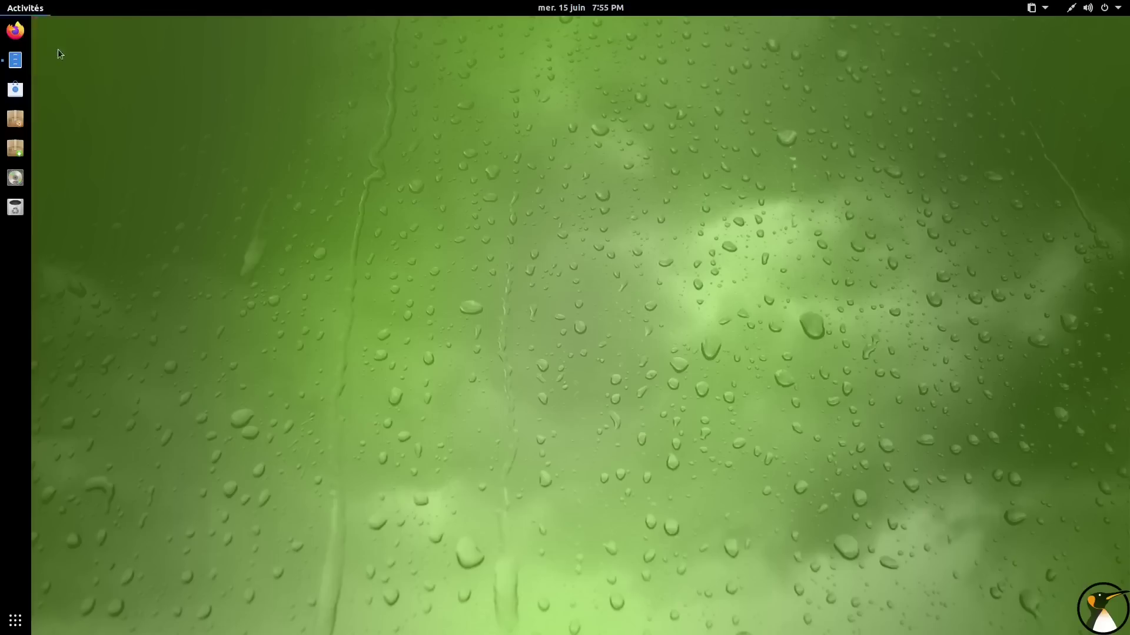
click(16, 621)
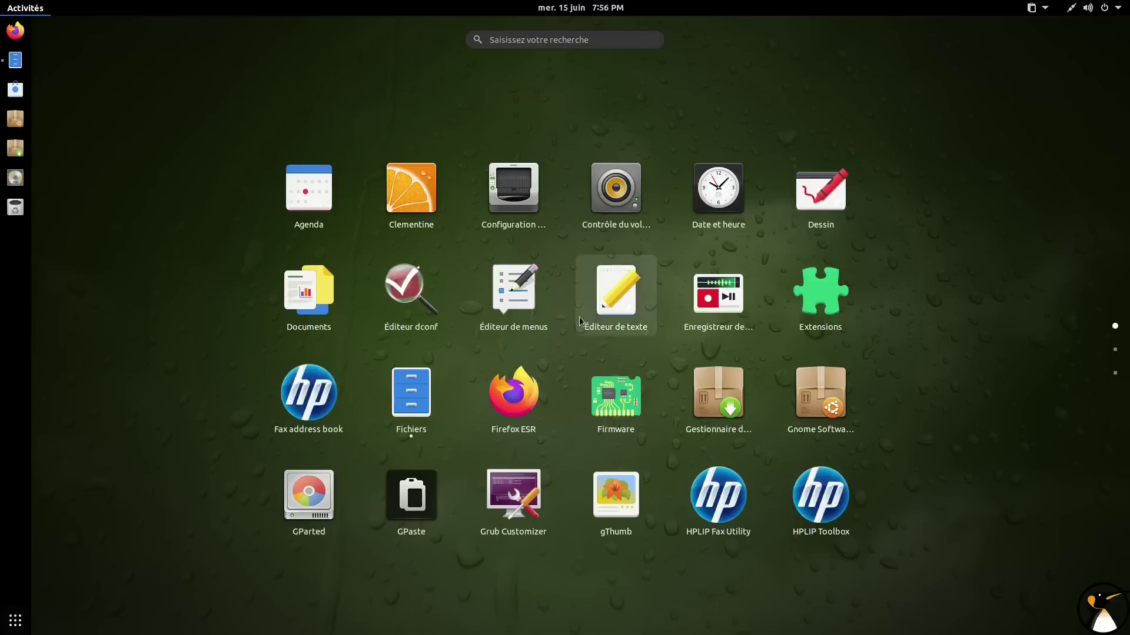
scroll(527, 340, down, 1)
click(295, 295)
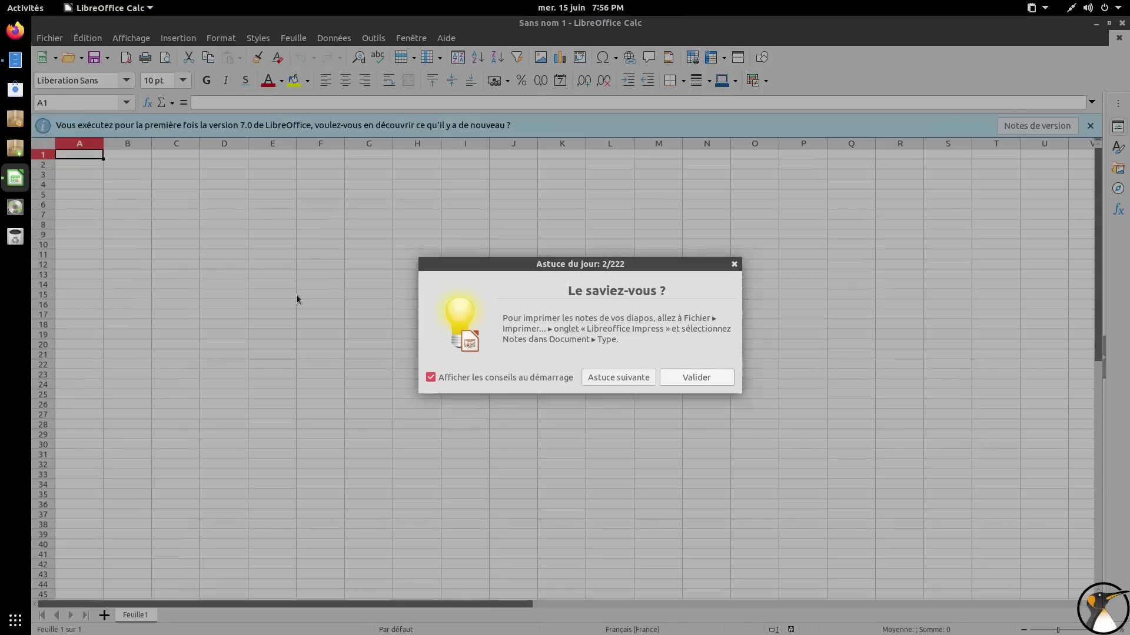
Dismiss the tip of the day, check the LibreOffice version information in the About dialog, and quit Calc
click(663, 379)
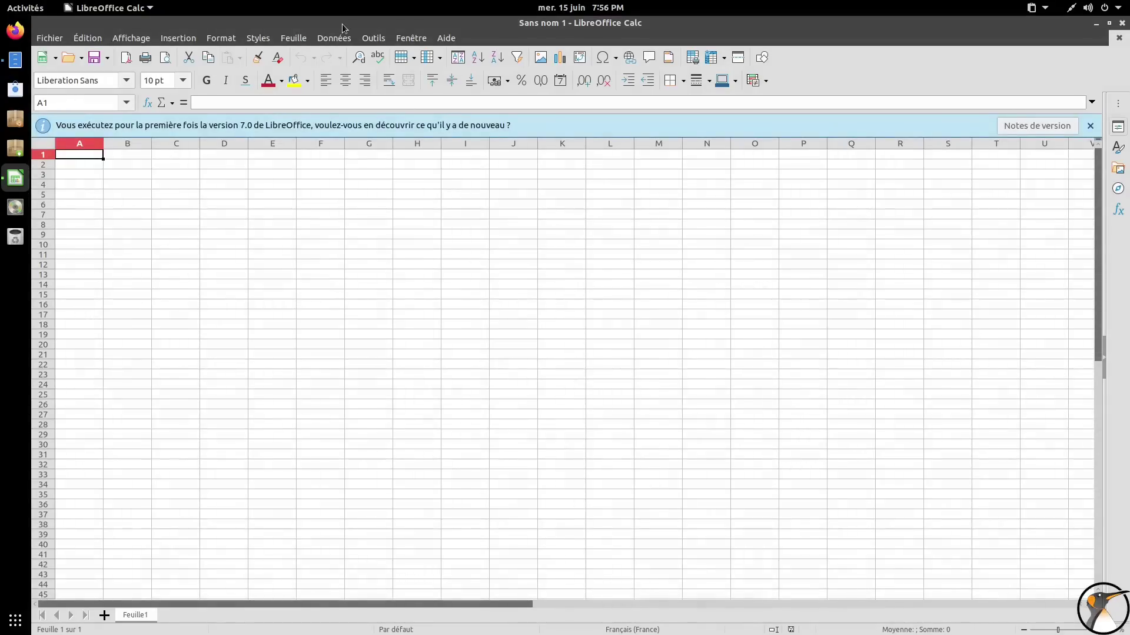
drag(164, 24, 206, 62)
click(514, 72)
click(537, 246)
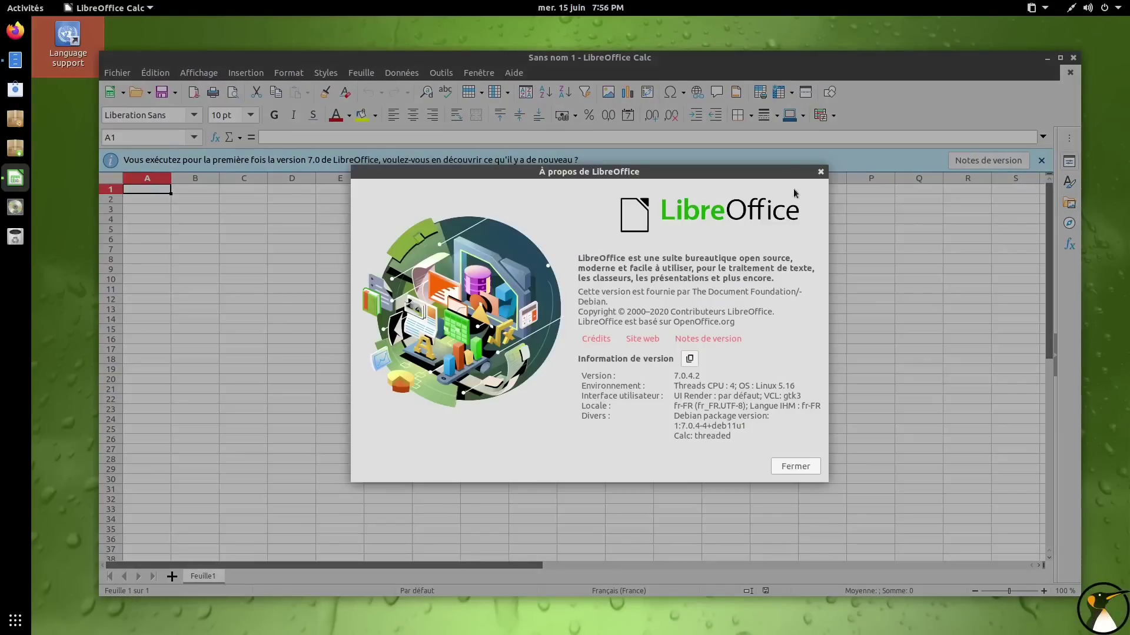
click(820, 172)
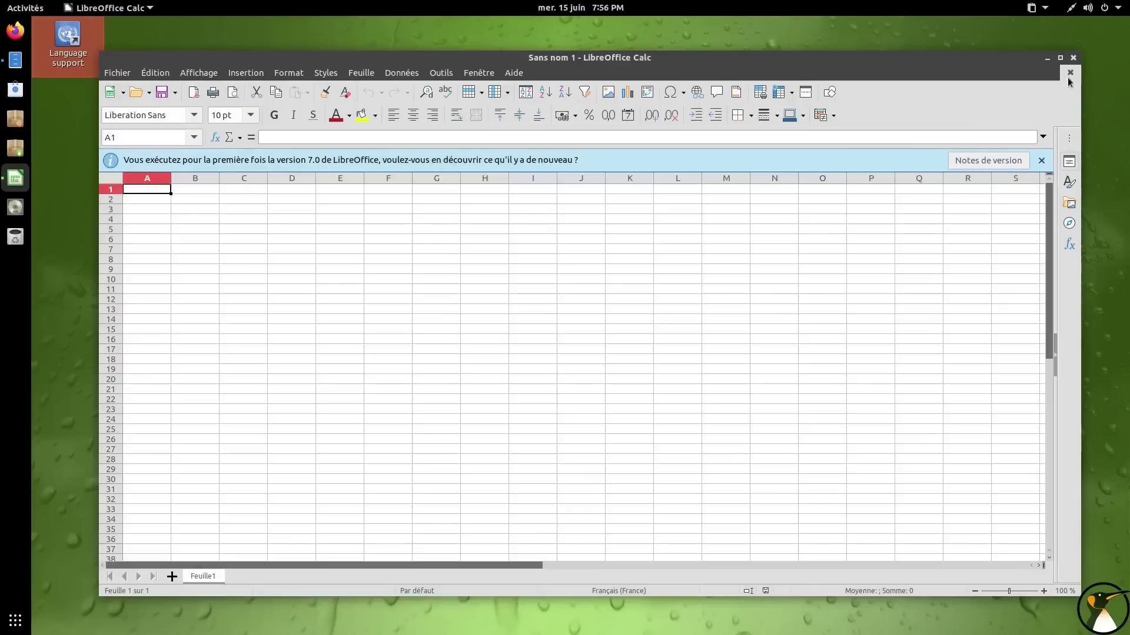
click(1073, 57)
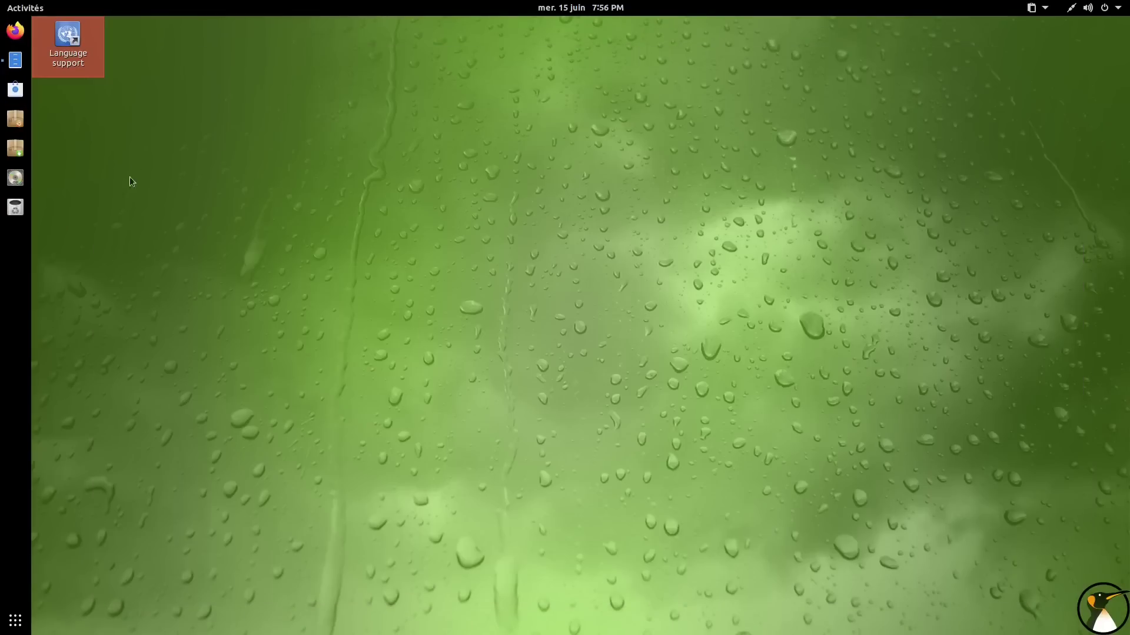
Search Logiciels for "libreoffice", review the package details of the complete LibreOffice suite, and return to the search results
click(16, 90)
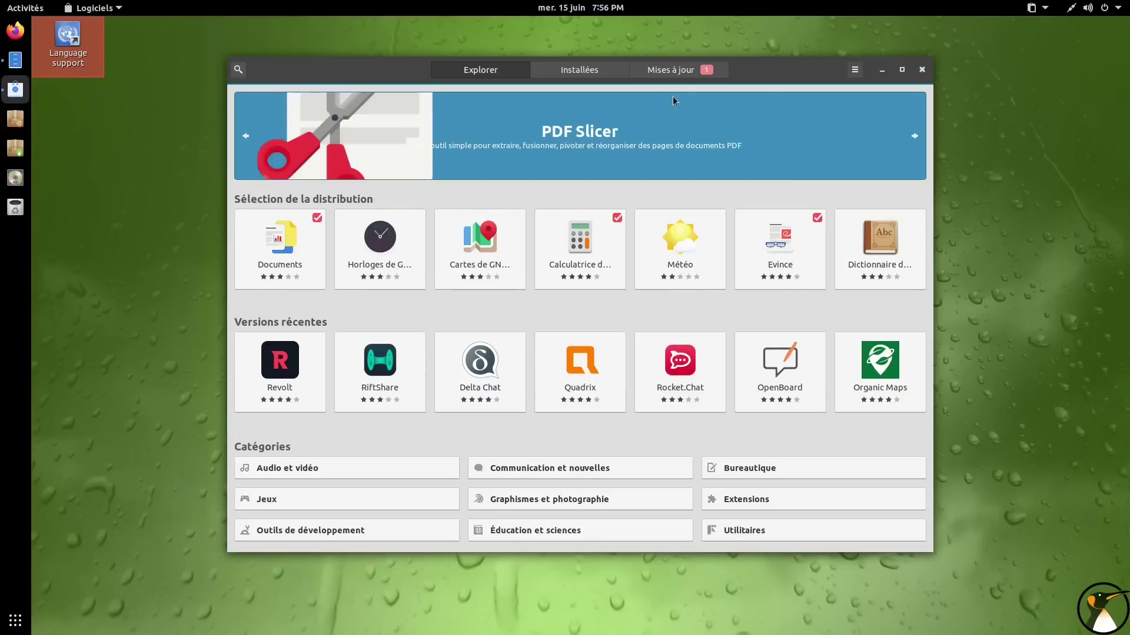
text(libreoffice)
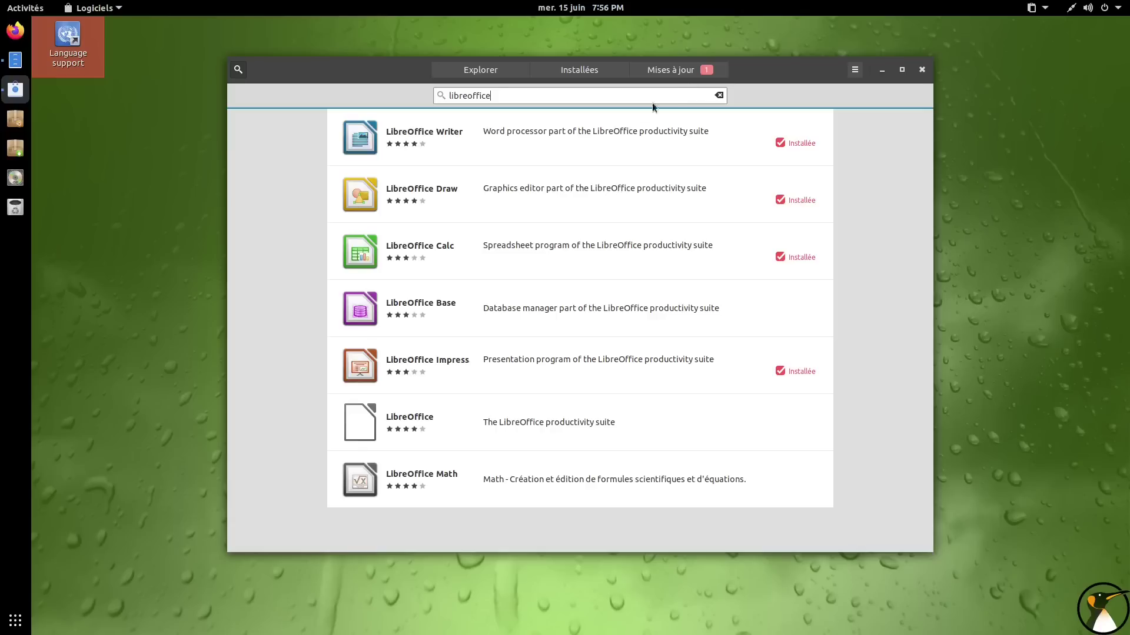
click(556, 425)
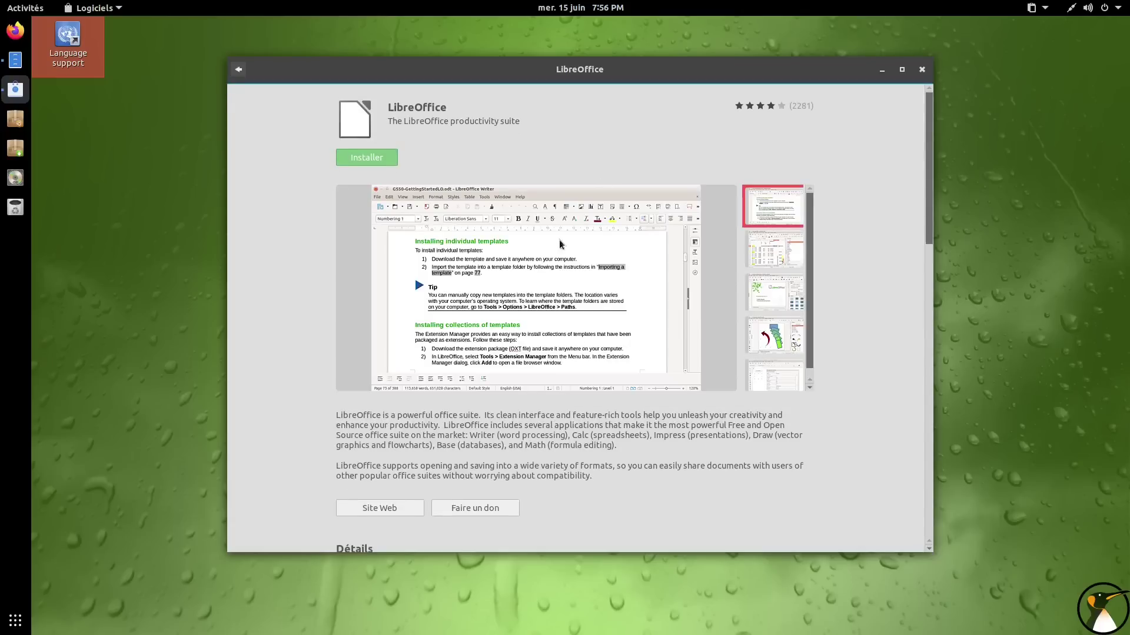
scroll(613, 231, down, 5)
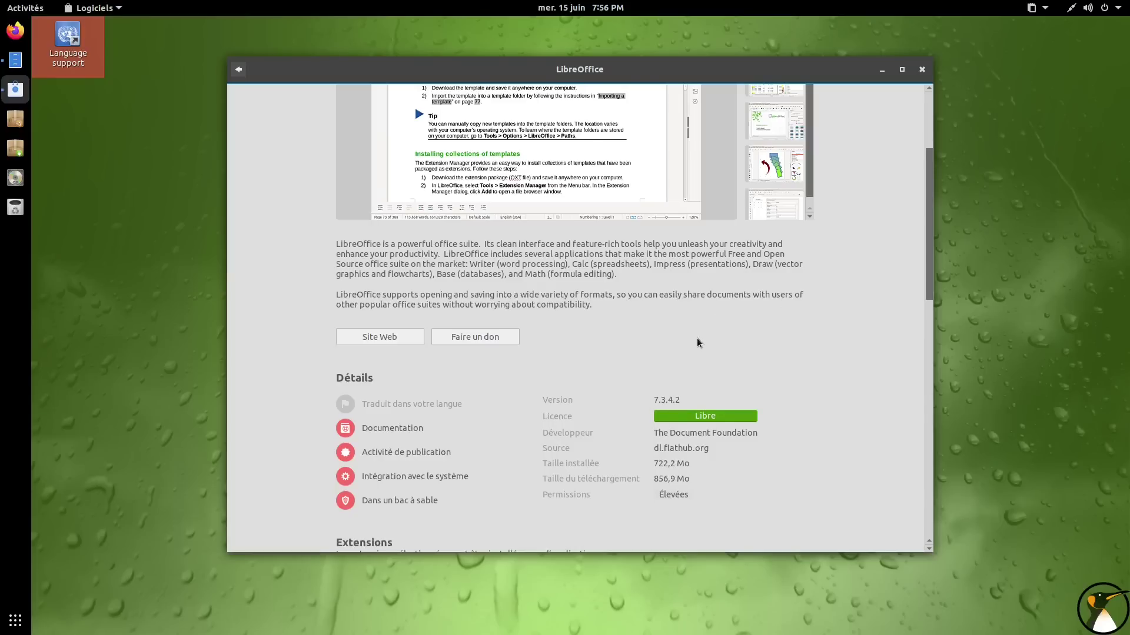
scroll(697, 343, up, 3)
click(238, 70)
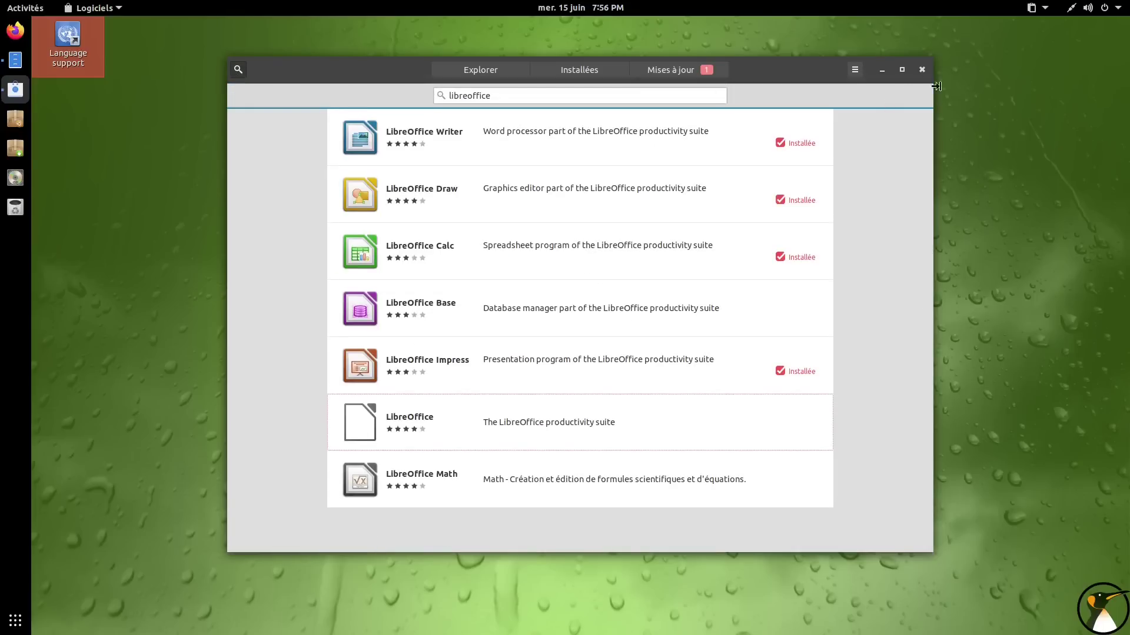
Close Logiciels, and bring up the open Fichiers window to close it as well
click(922, 70)
click(16, 59)
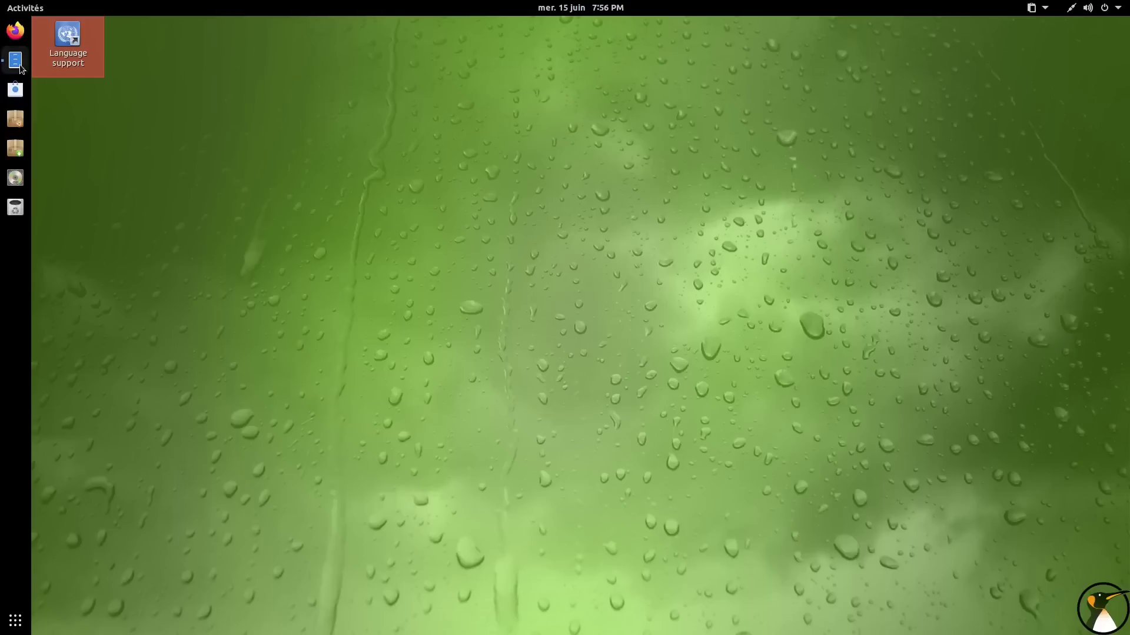
click(823, 187)
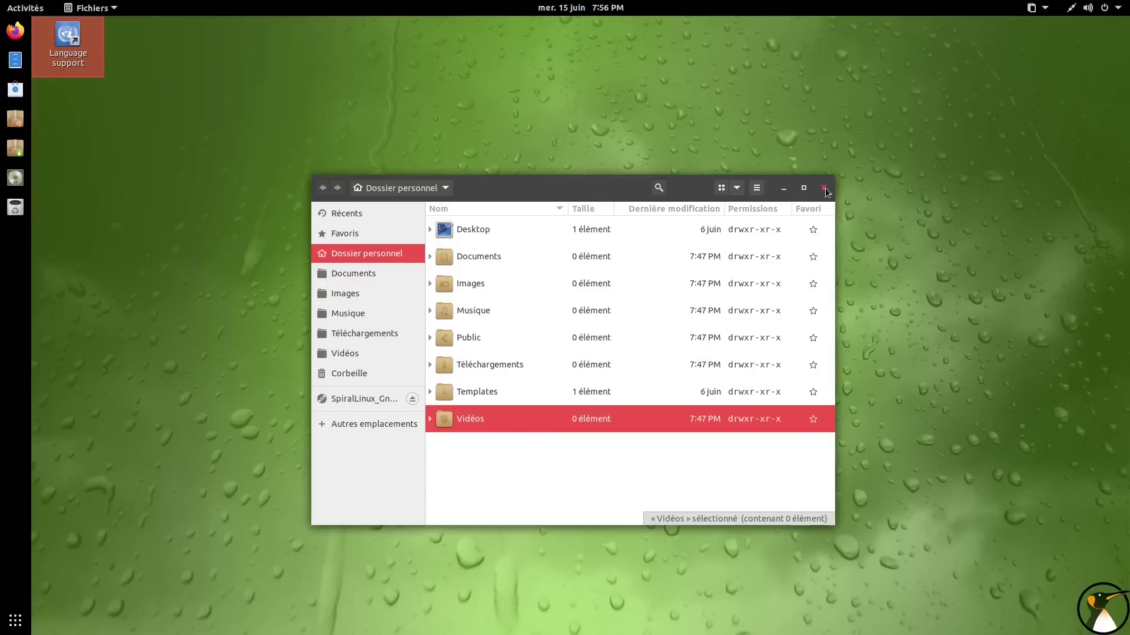
Shut down the SpiralLinux system and confirm the power-off immediately
click(1092, 8)
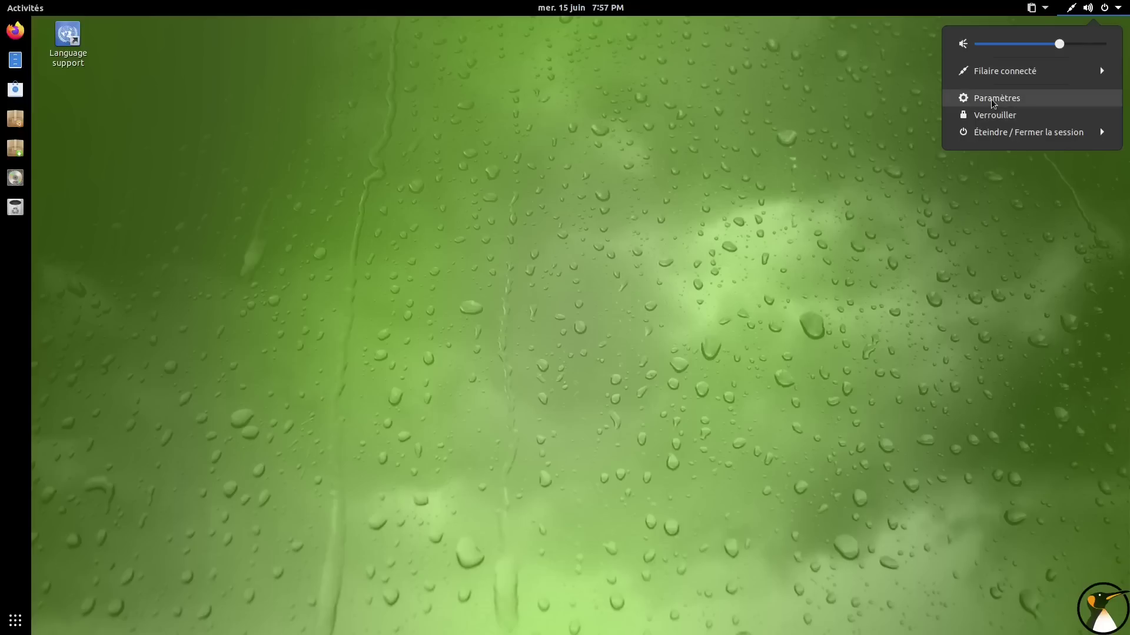
click(609, 77)
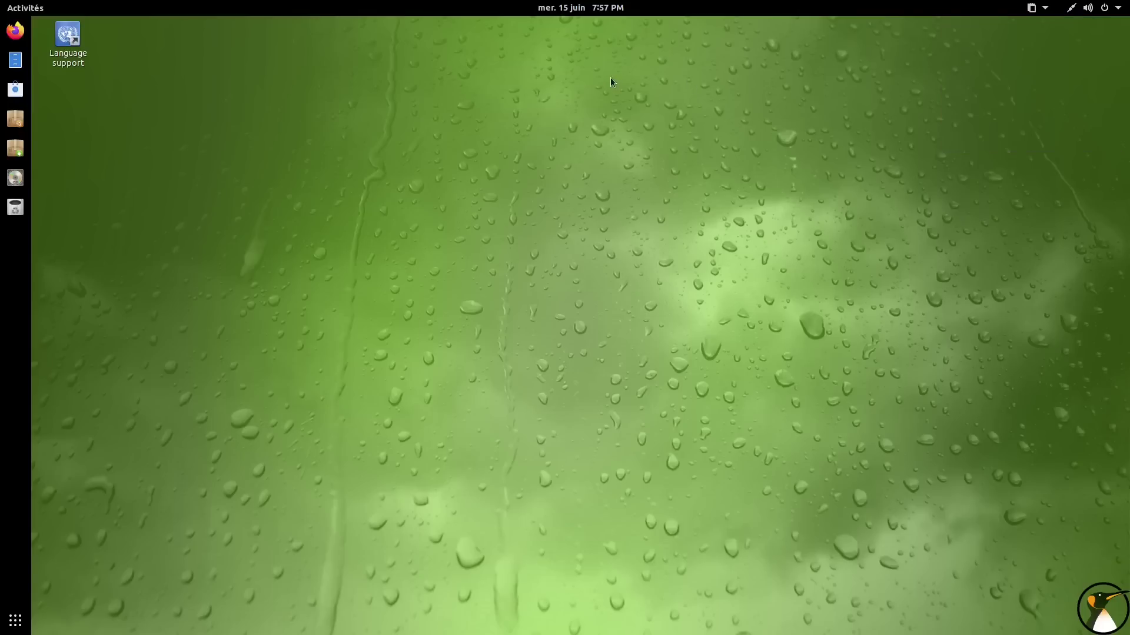
click(1087, 8)
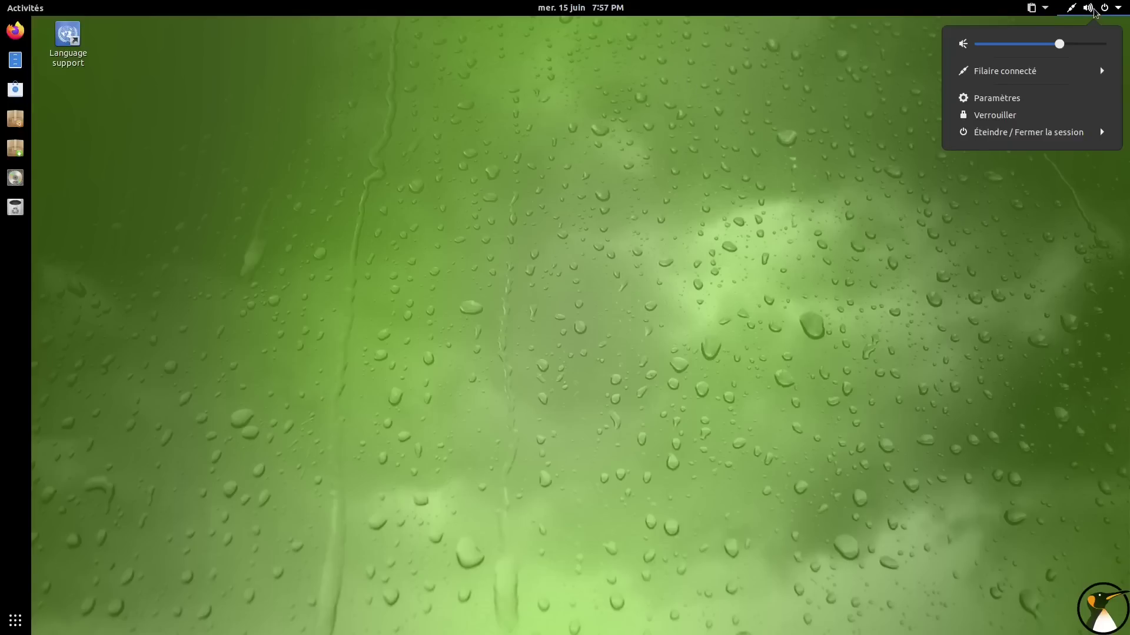
click(1040, 131)
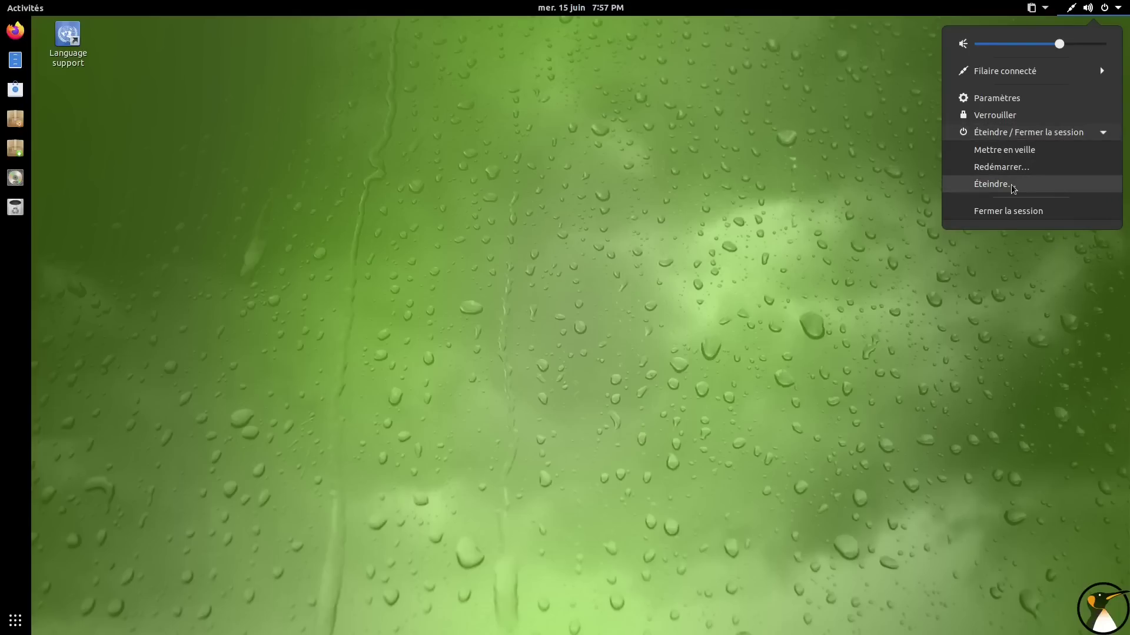
click(993, 184)
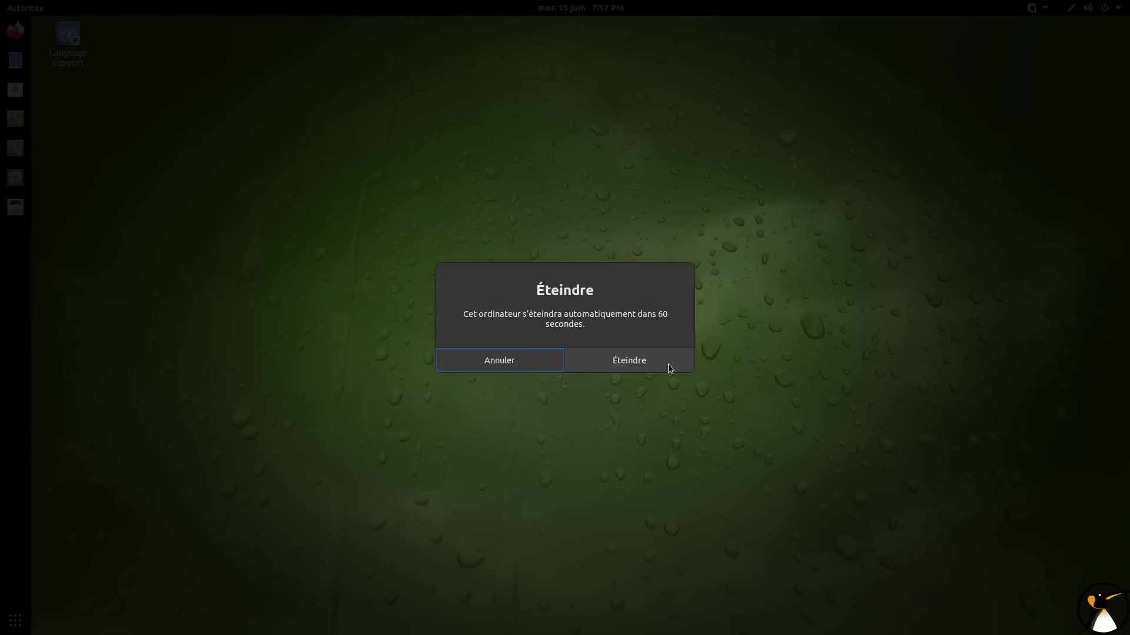
click(668, 365)
mouse_move(684, 7)
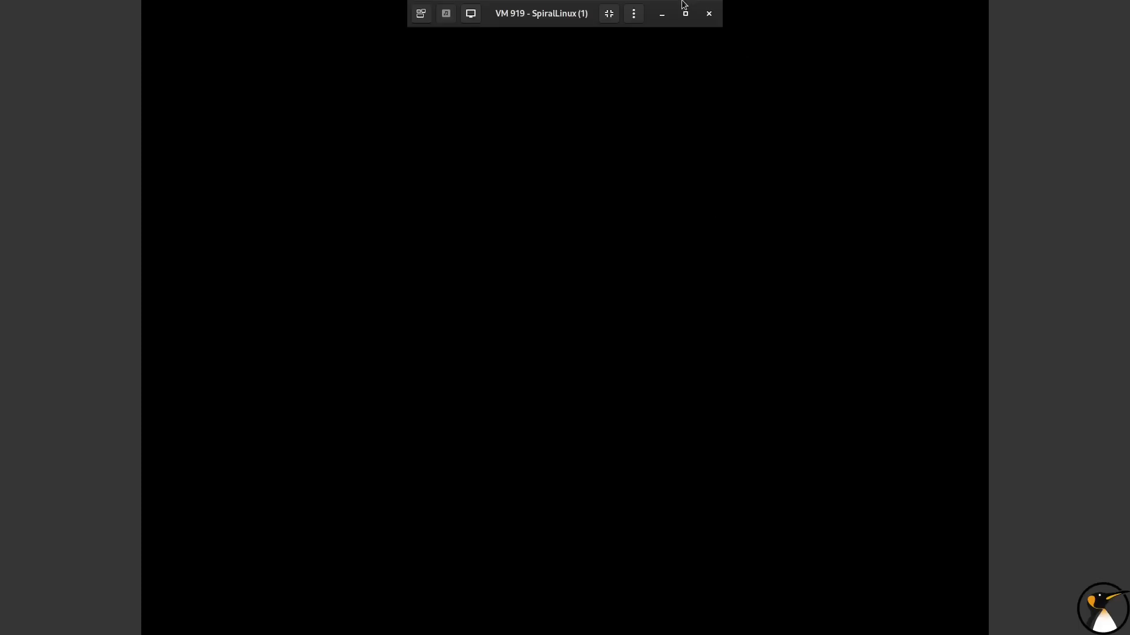